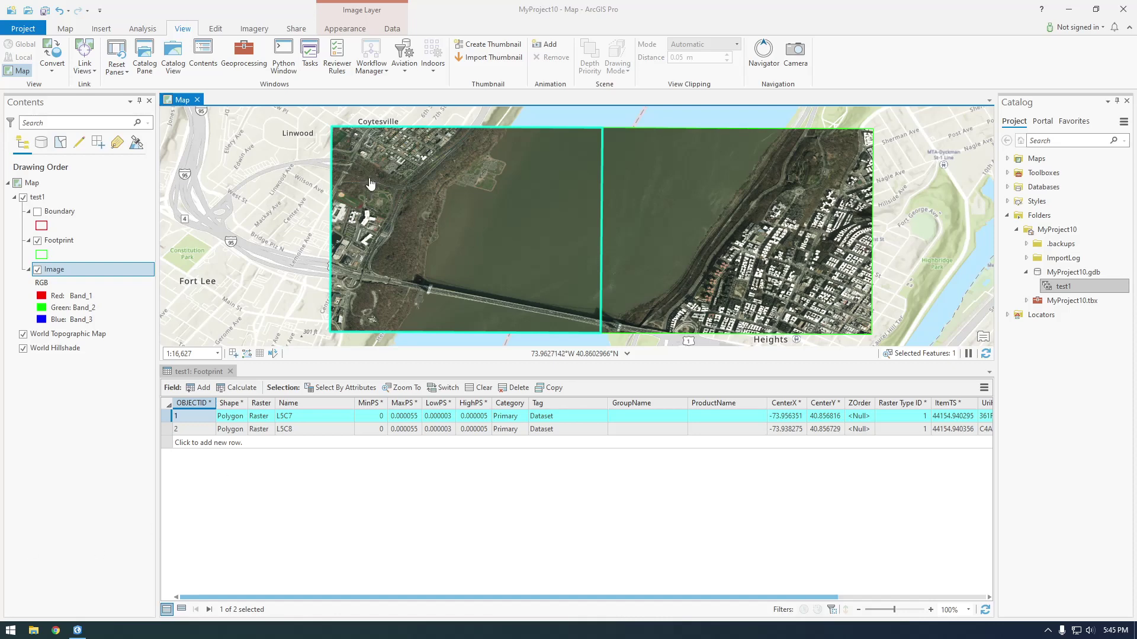
Set the ArcGIS Pro application theme to Dark under Options > General
left_click(26, 28)
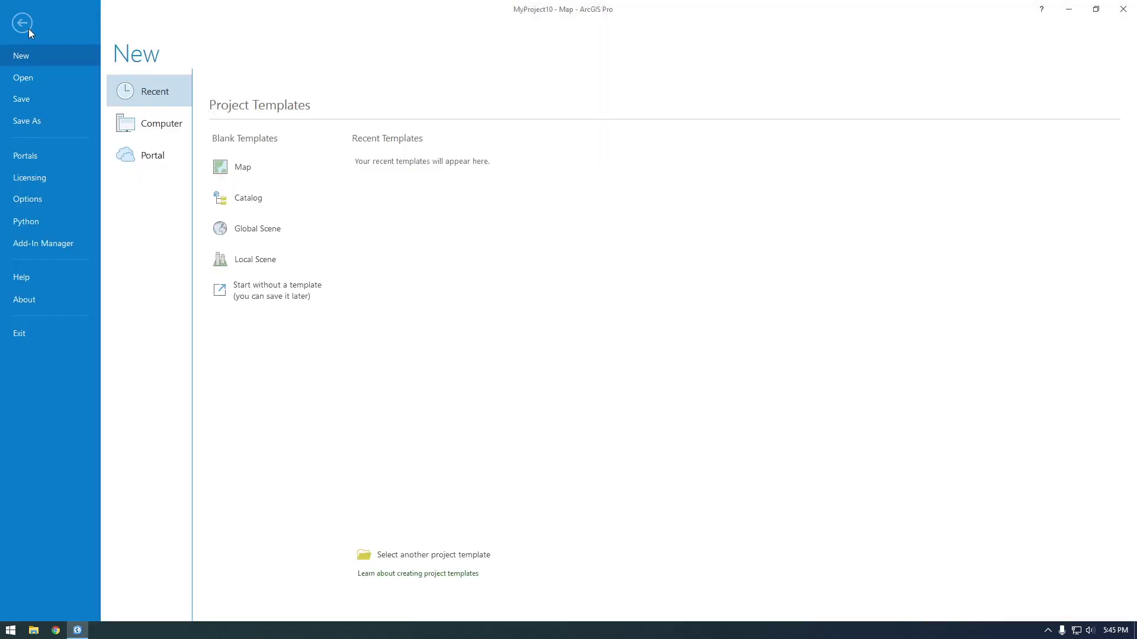
left_click(22, 22)
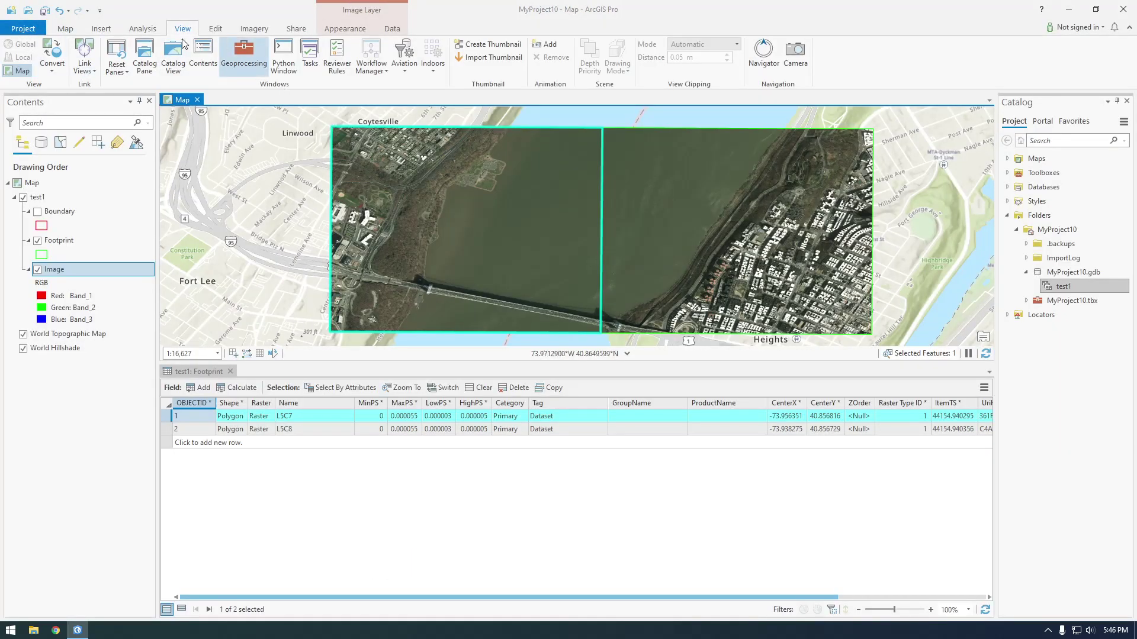
left_click(25, 28)
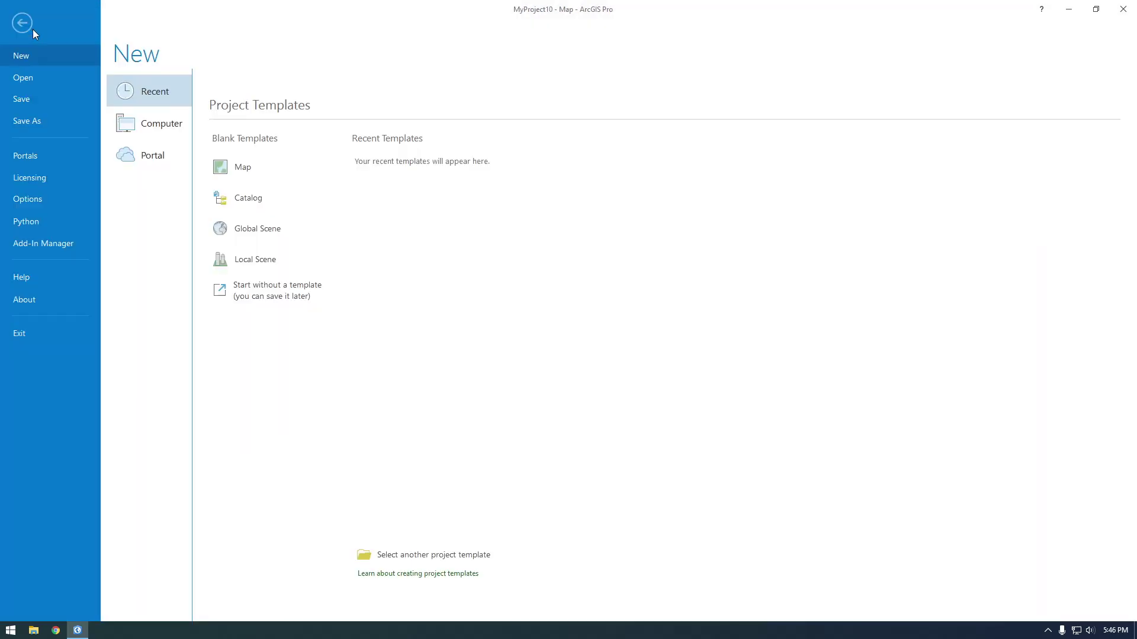
left_click(40, 203)
left_click(362, 245)
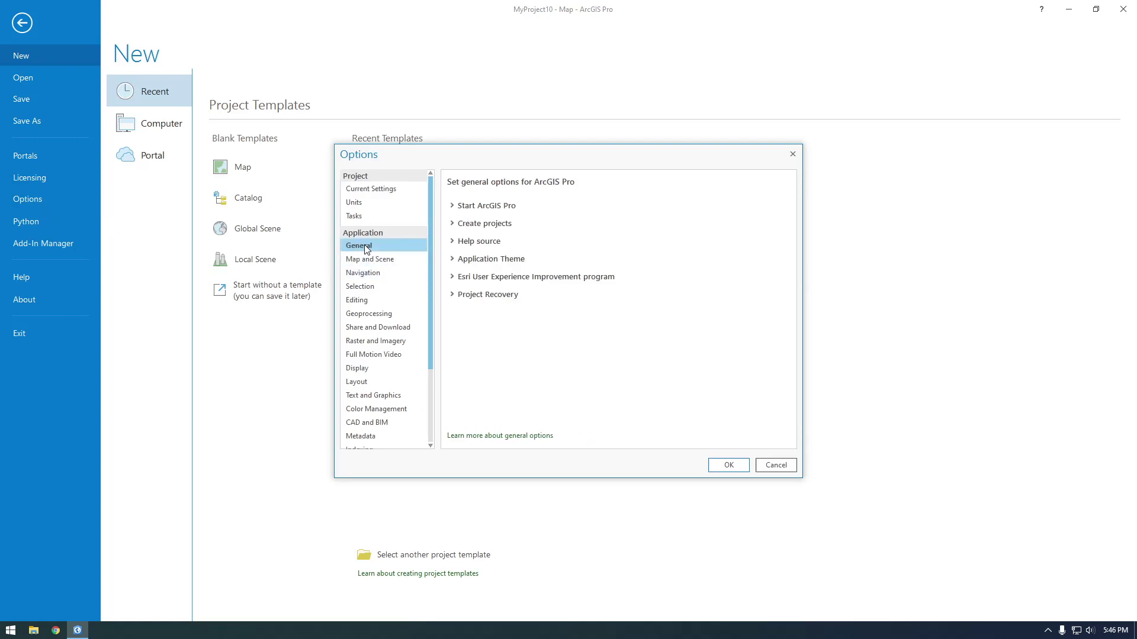
left_click(455, 261)
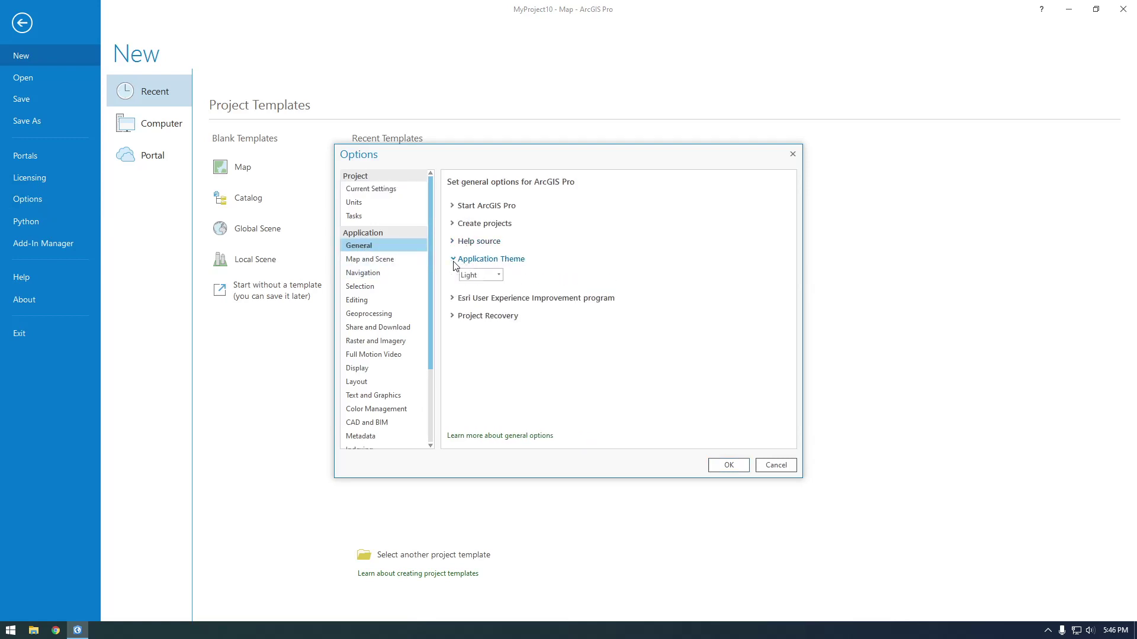
left_click(486, 298)
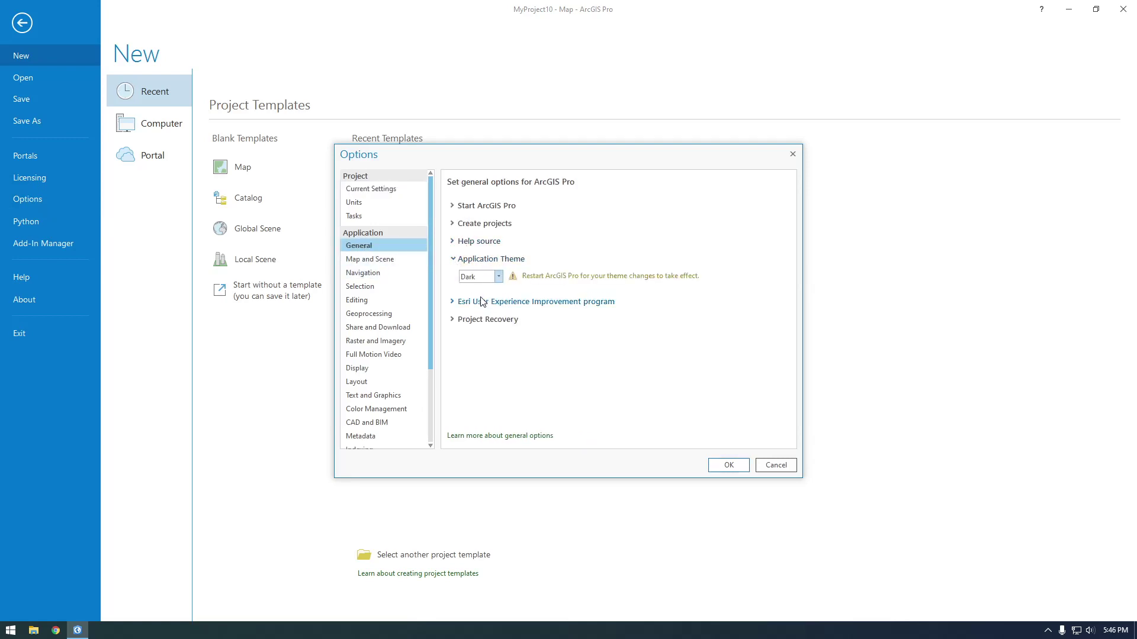
left_click(711, 466)
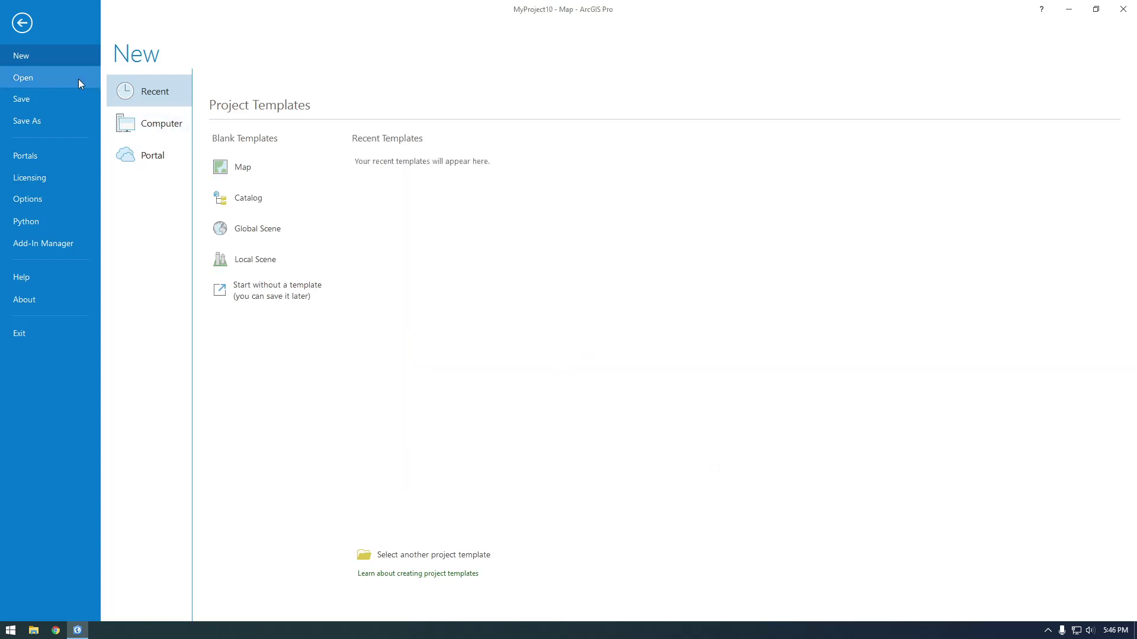
Close MyProject10 without saving and create MyProject11 from the blank Map template
left_click(24, 26)
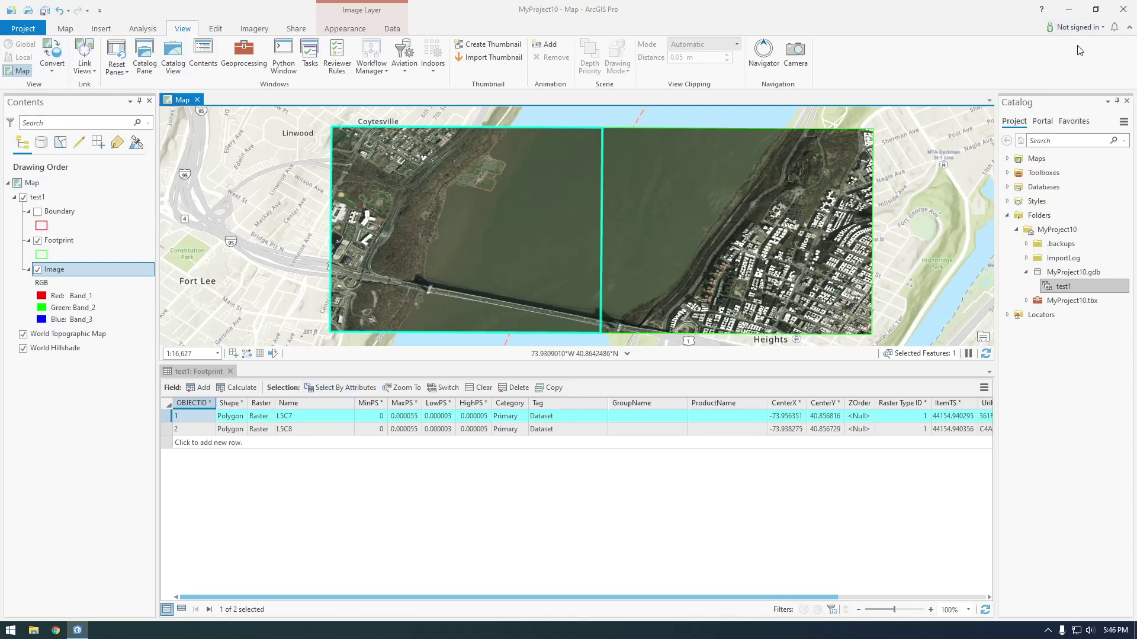
left_click(1123, 11)
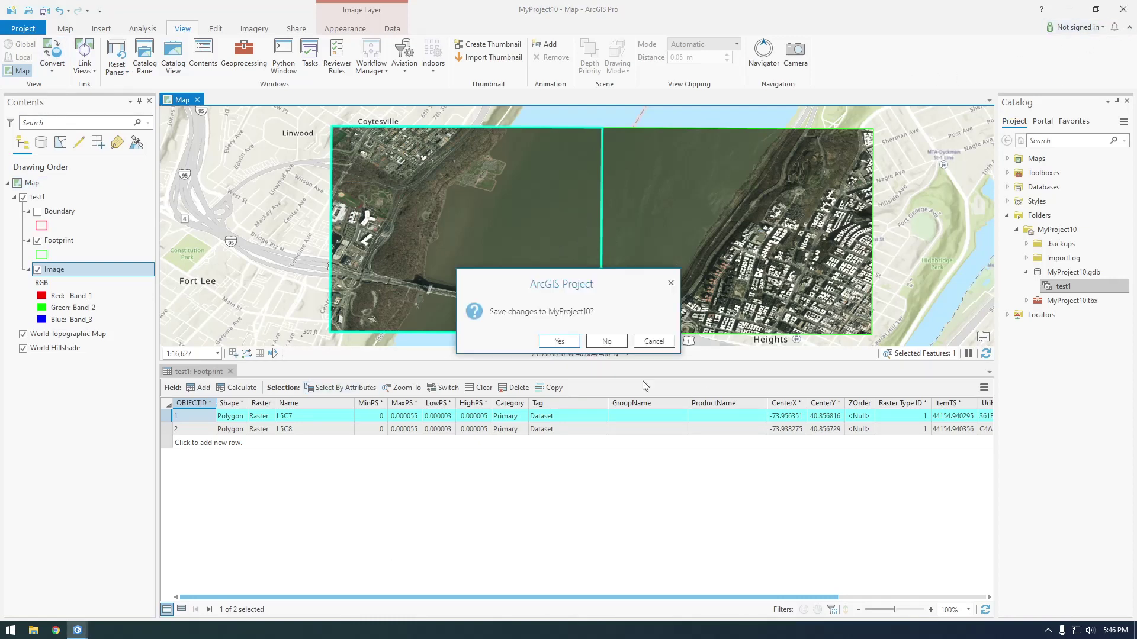
left_click(609, 339)
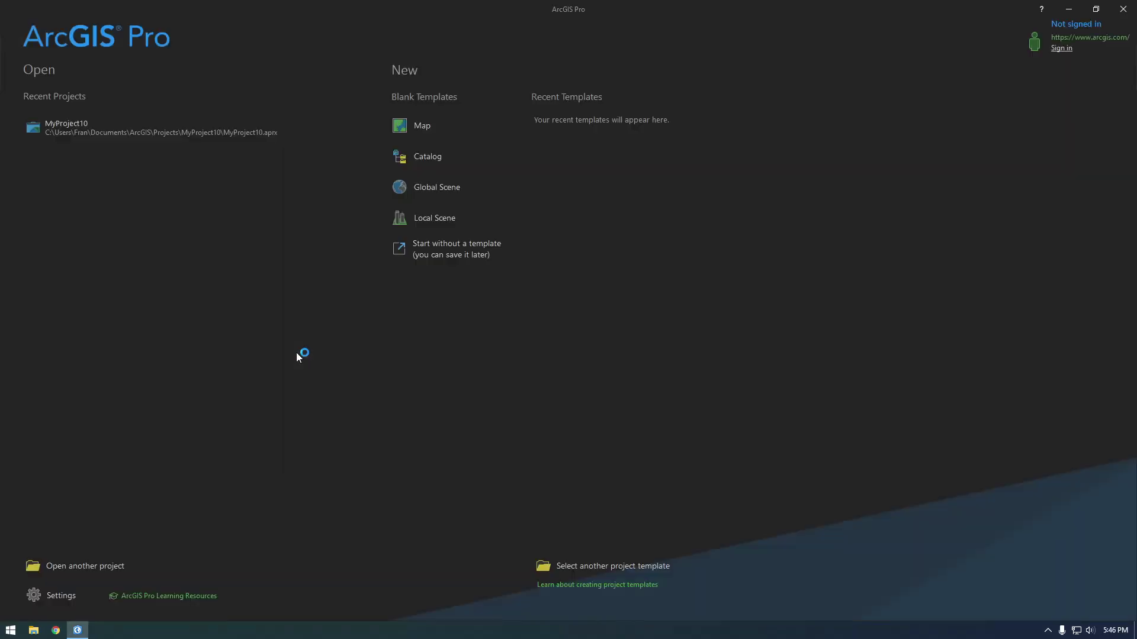
left_click(424, 134)
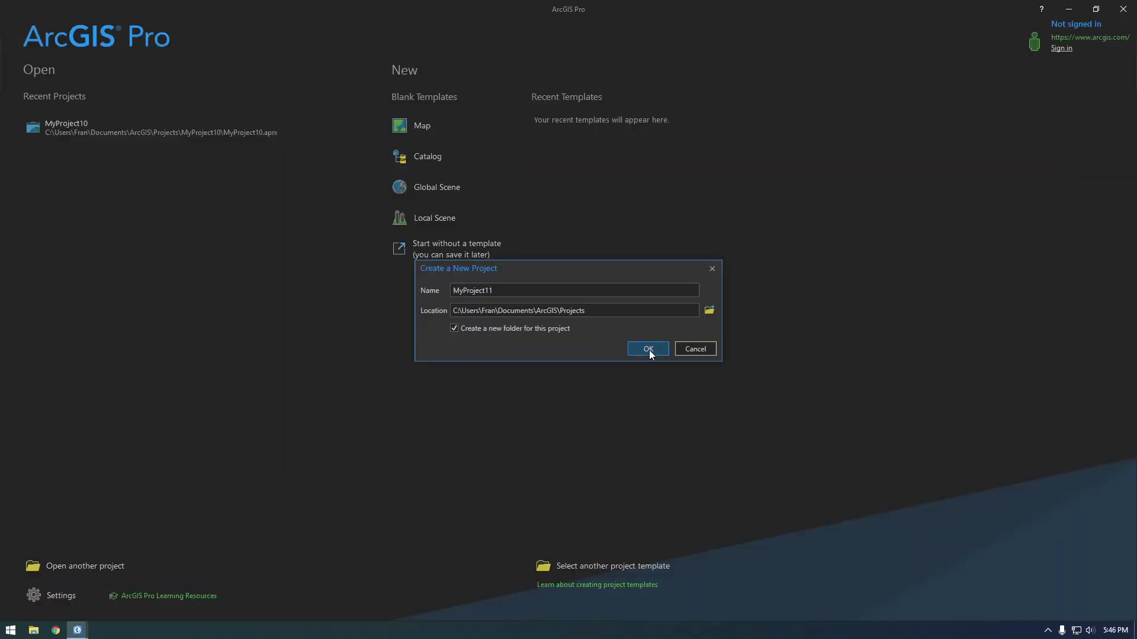
left_click(647, 349)
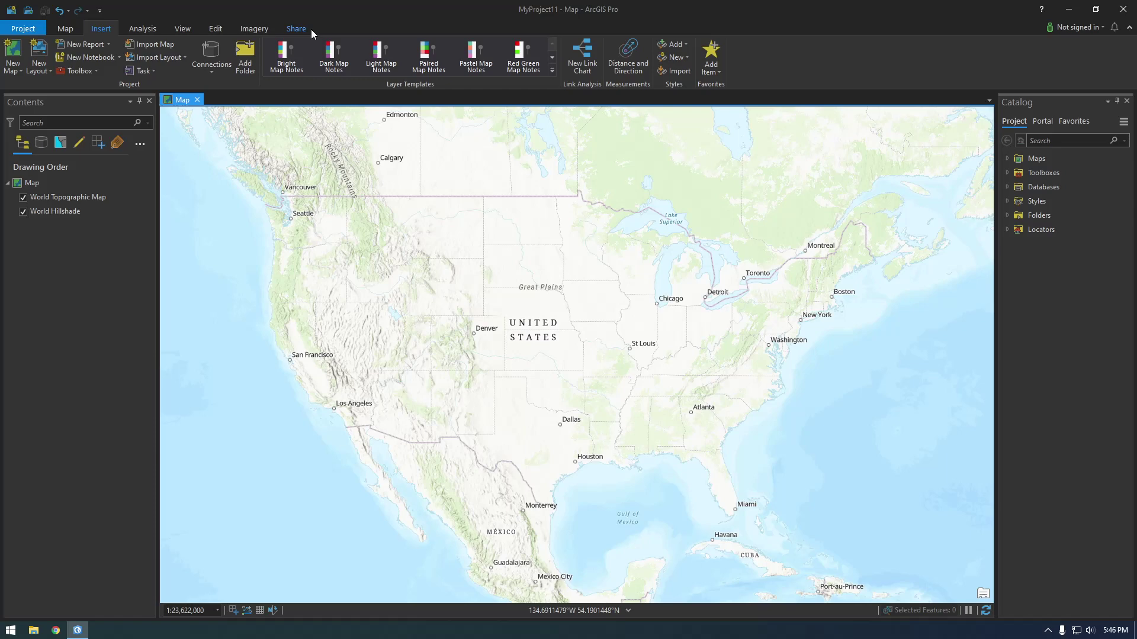
Look over the Analysis, View, Imagery and Insert ribbon tabs
left_click(137, 28)
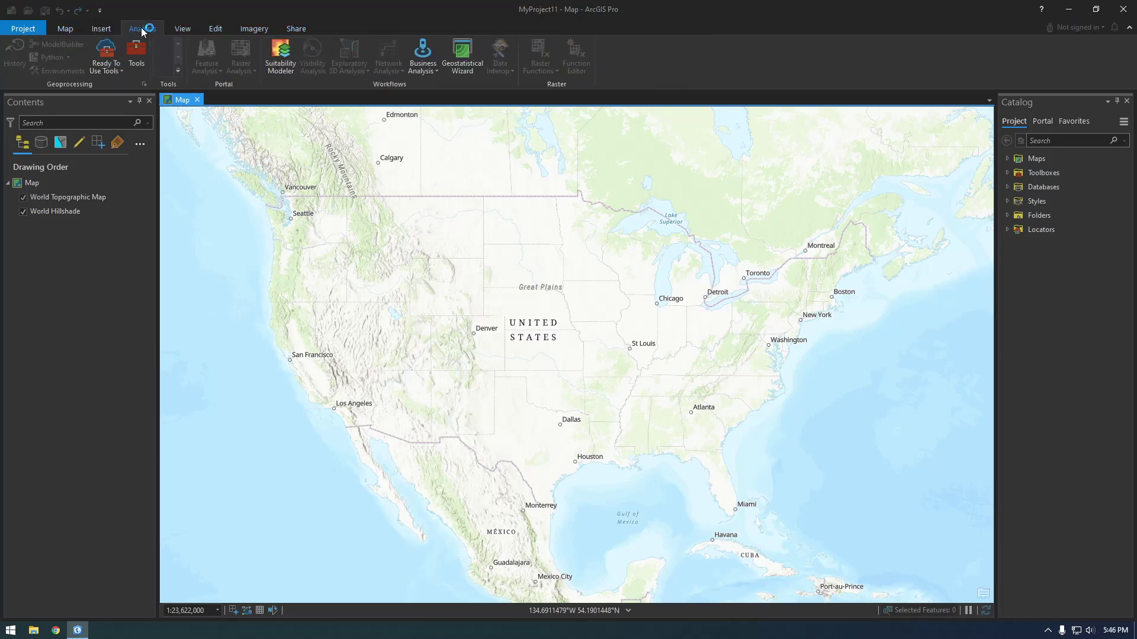
left_click(183, 26)
left_click(253, 29)
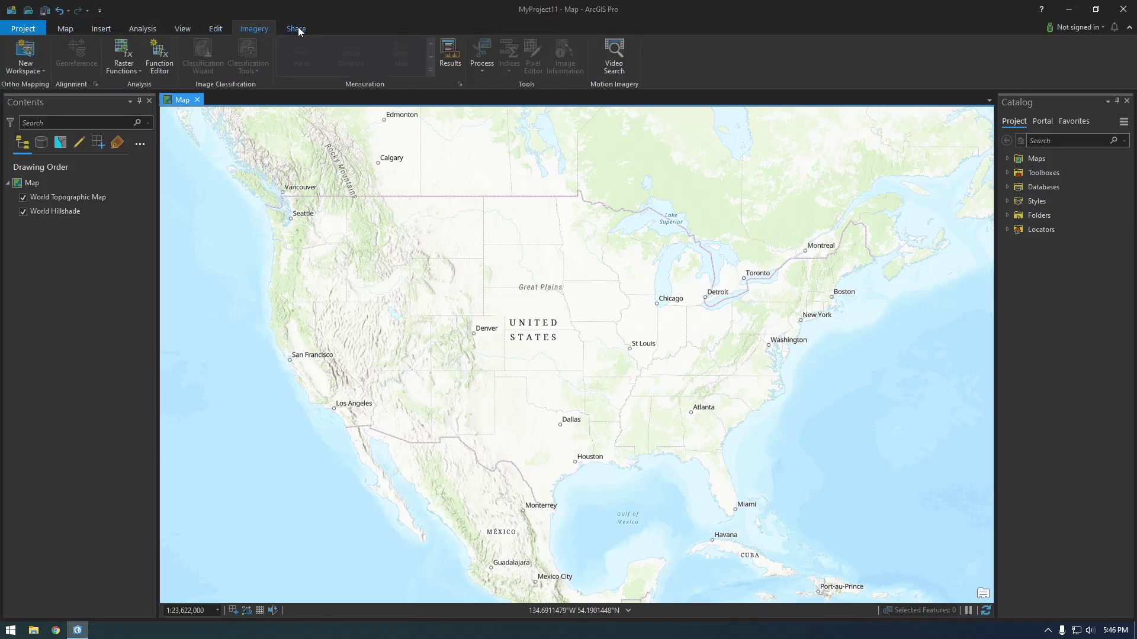
left_click(101, 28)
Switch the basemap to Light Gray Canvas, then zoom out to show North America and Europe
left_click(65, 30)
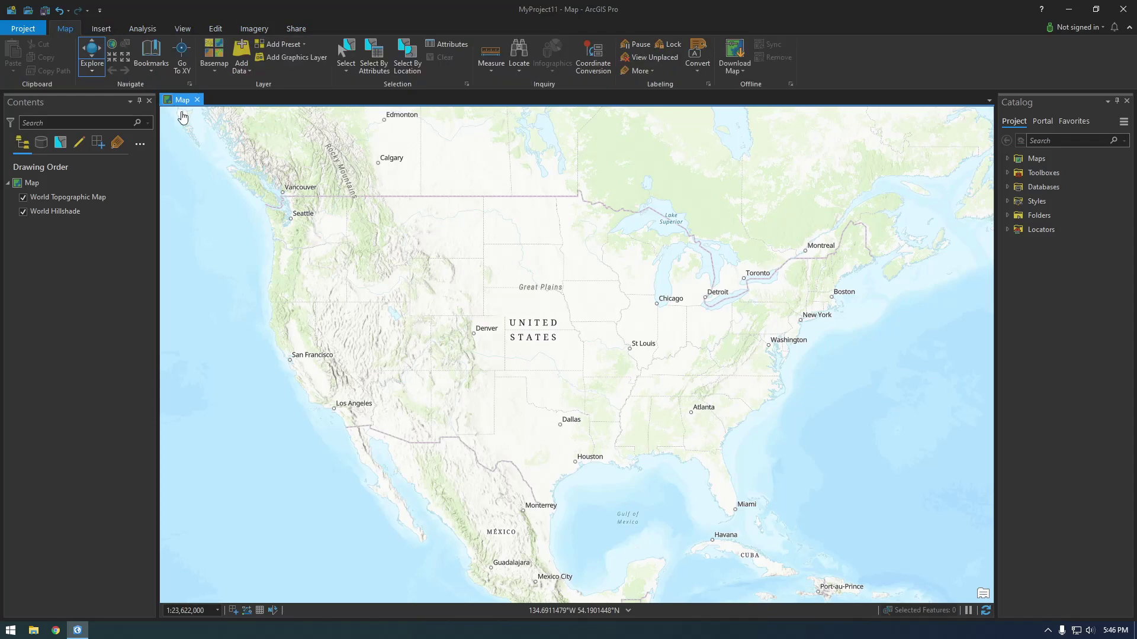
left_click(220, 64)
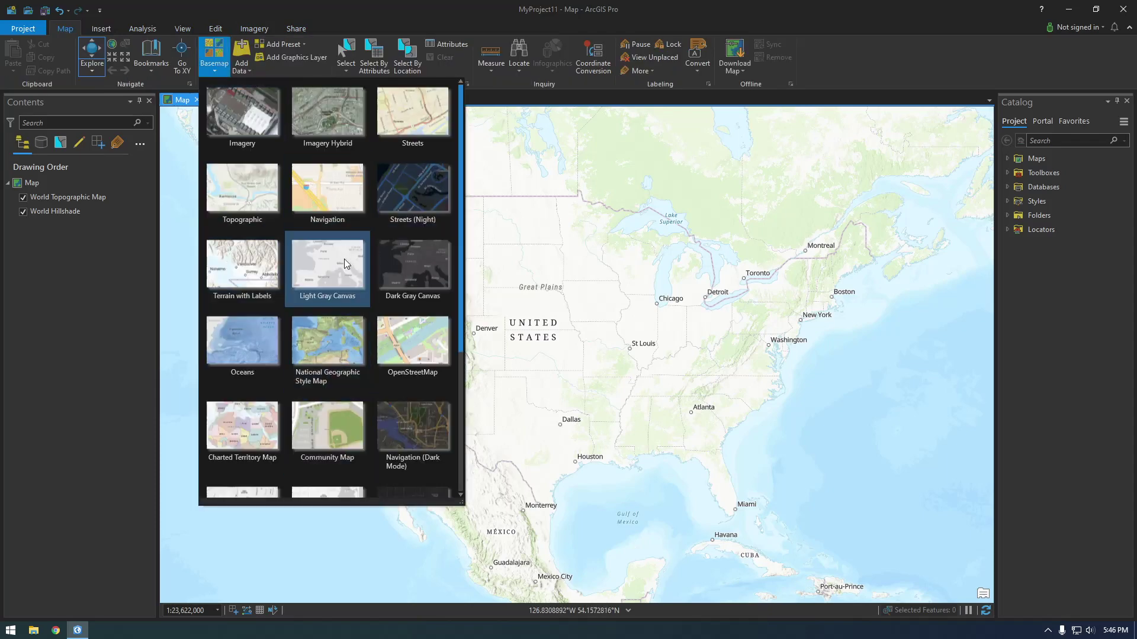
scroll(346, 293, "down", 5)
scroll(427, 437, "down", 1)
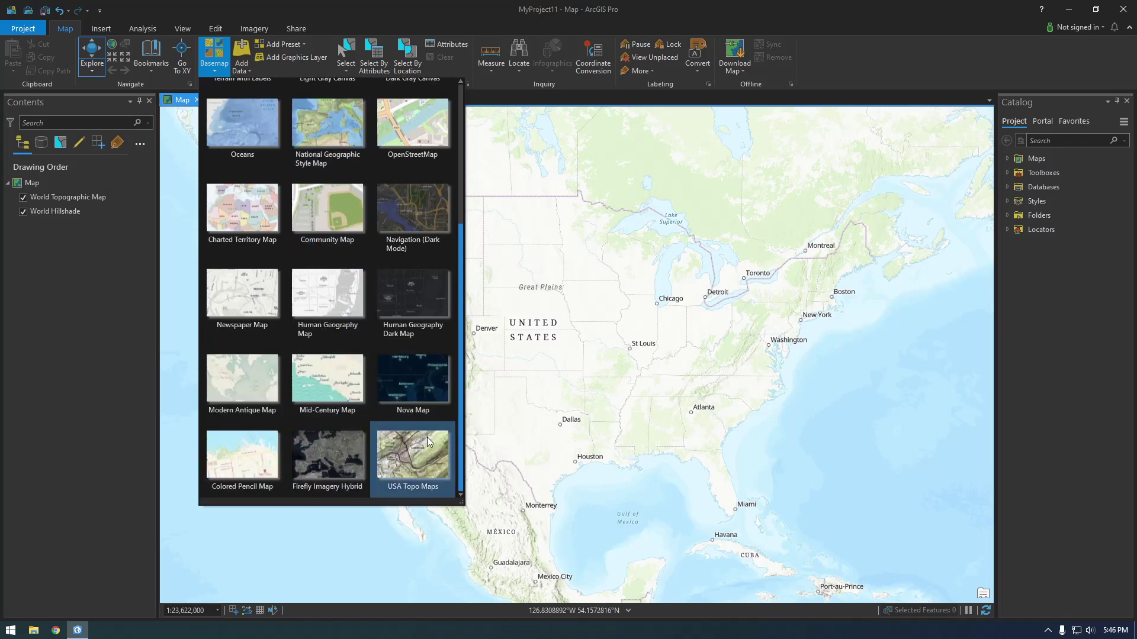
scroll(346, 337, "up", 5)
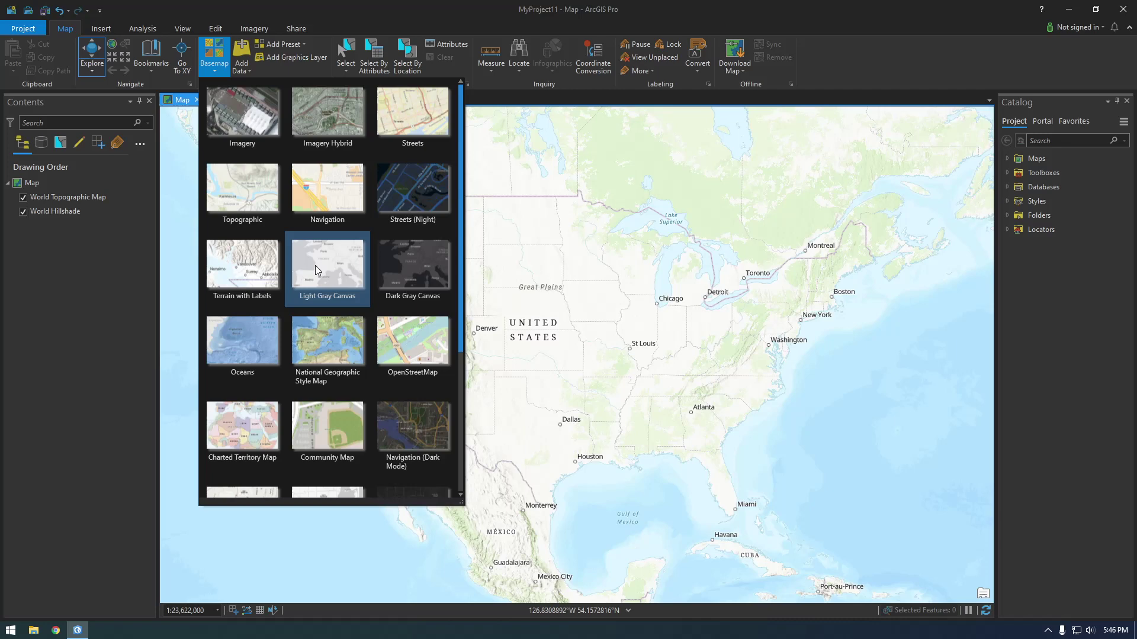
left_click(321, 257)
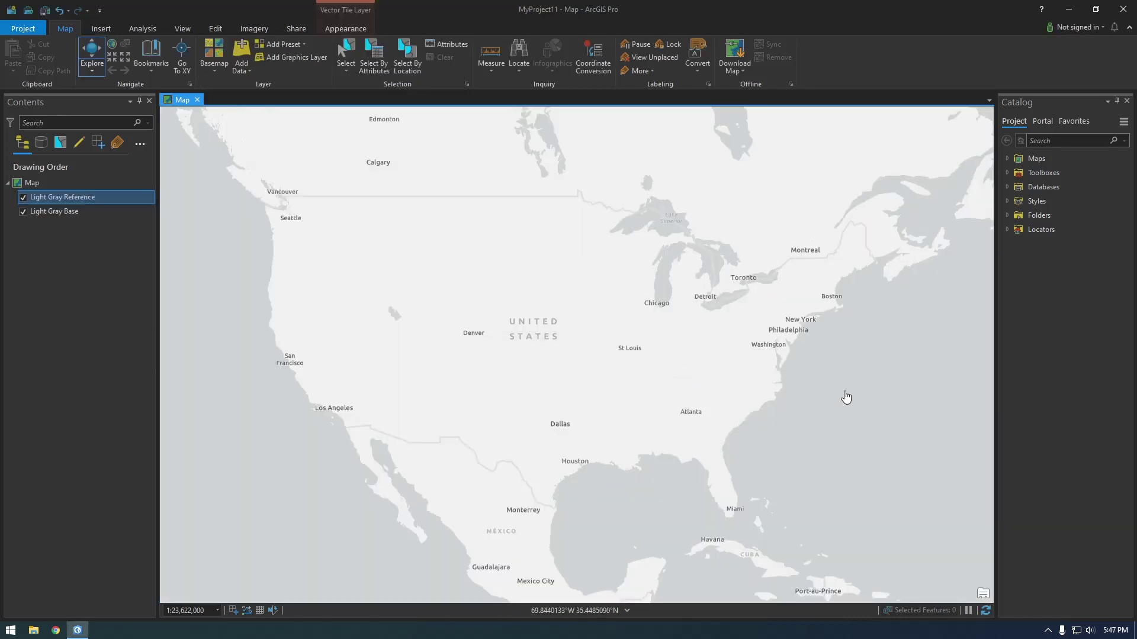
left_click_drag(825, 387, 644, 396)
scroll(645, 397, "down", 2)
scroll(515, 373, "down", 2)
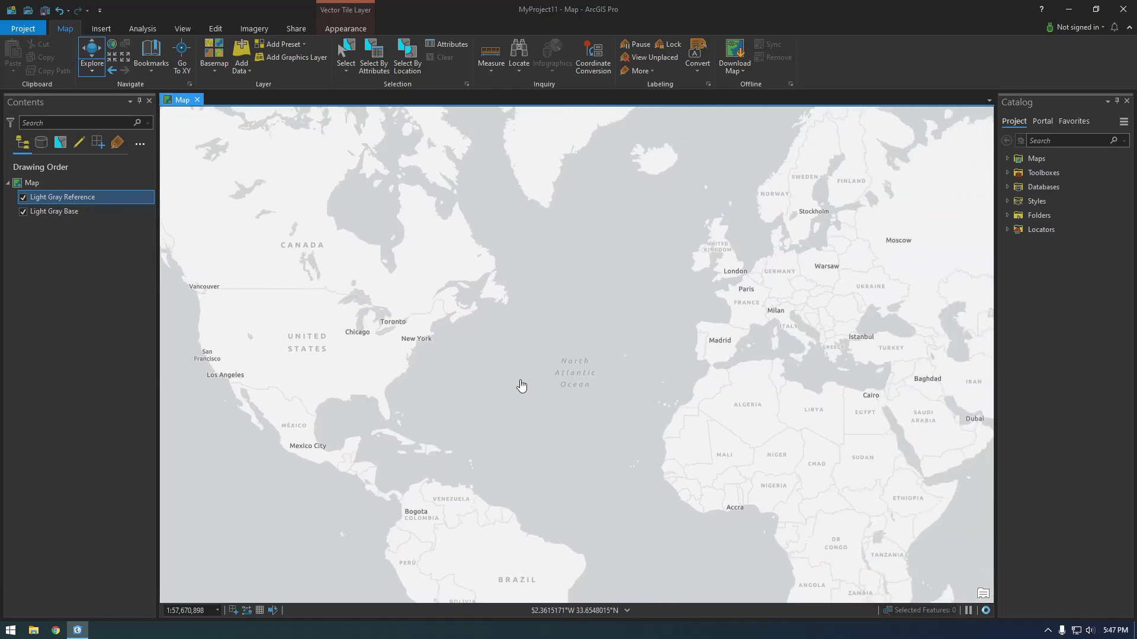
left_click_drag(520, 385, 535, 403)
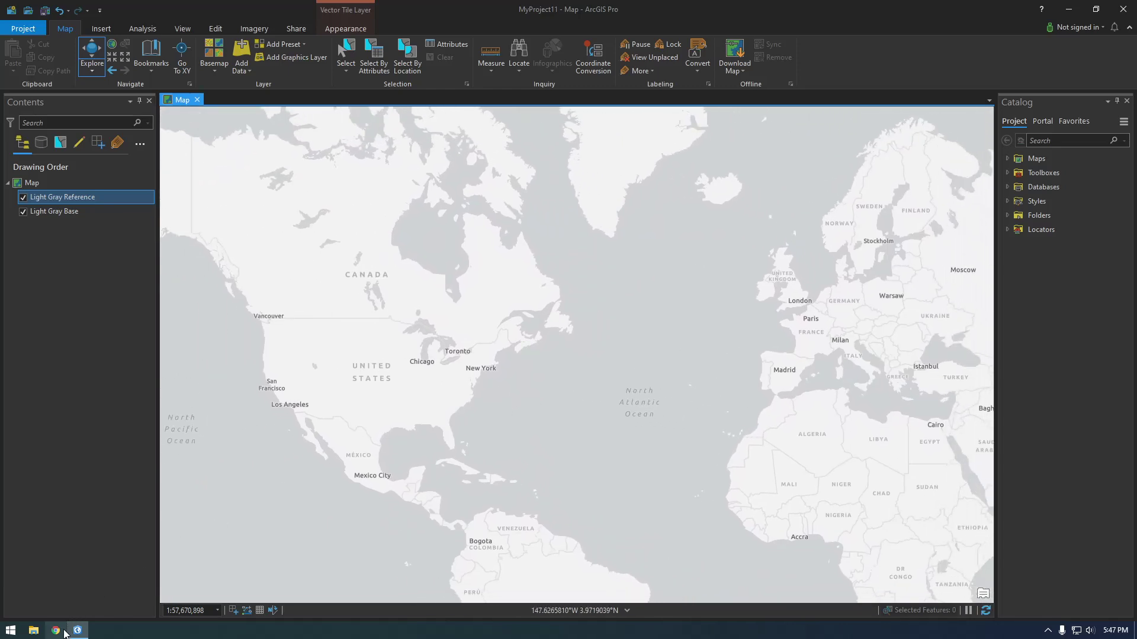
Open a maximized Chrome guest window and search Google for 'aws s3 open registry'
left_click(58, 631)
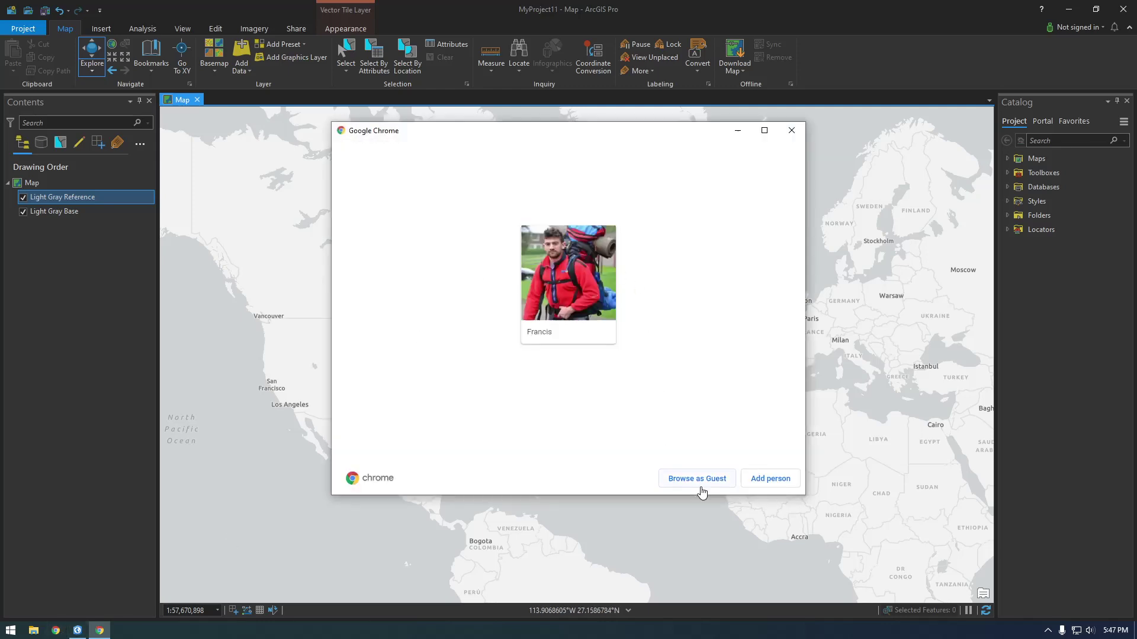
left_click(696, 478)
left_click(520, 17)
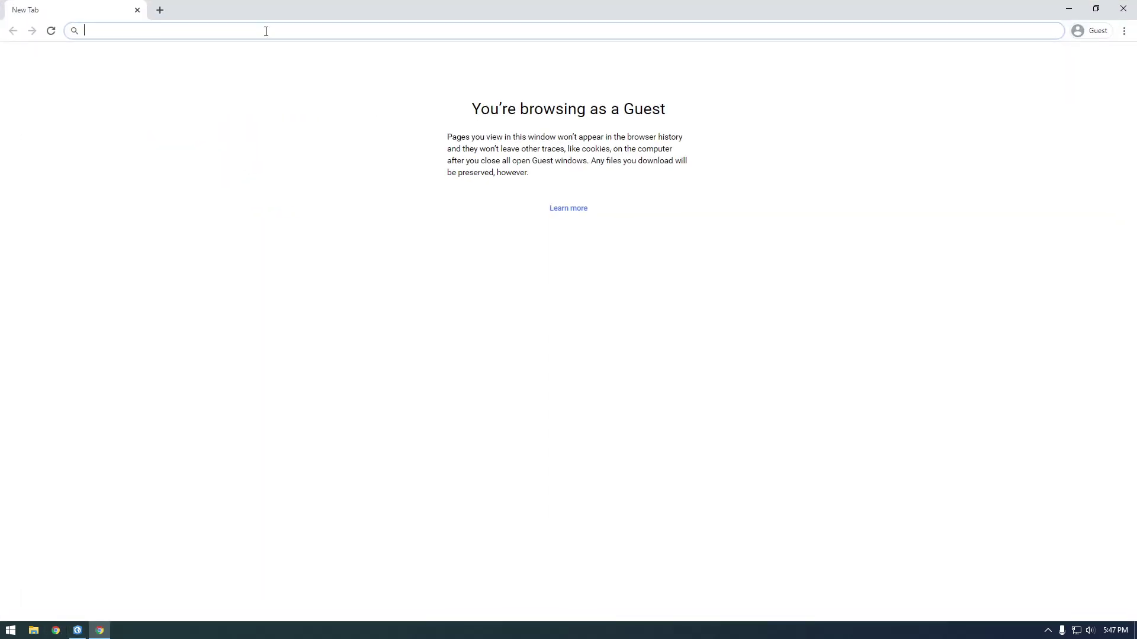
type("aws s")
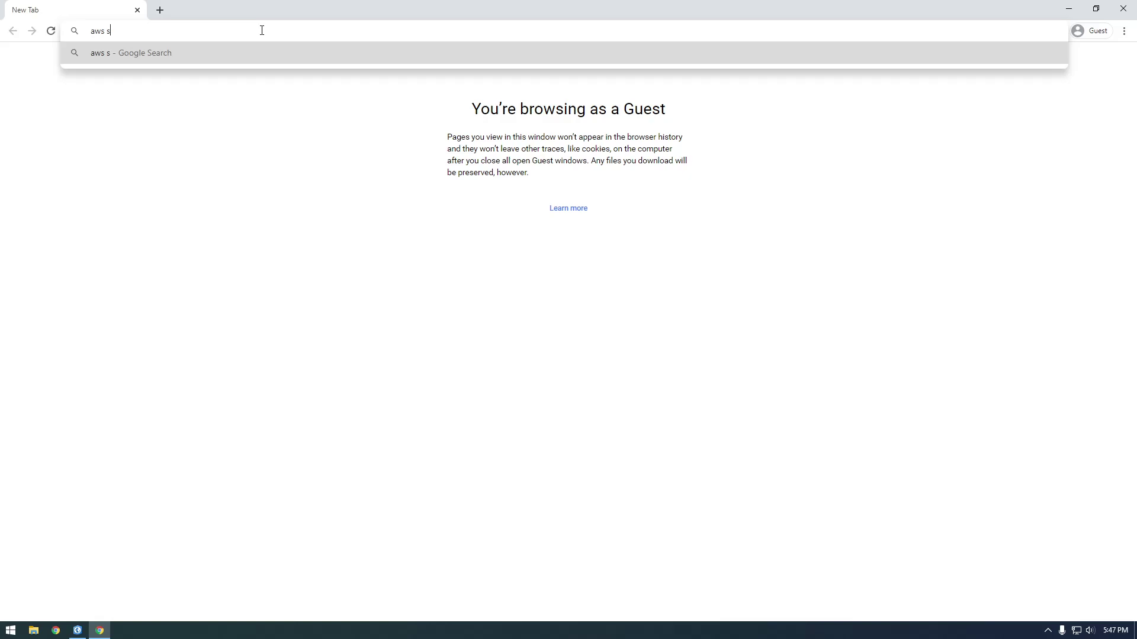
type("3 open registry")
key("Return")
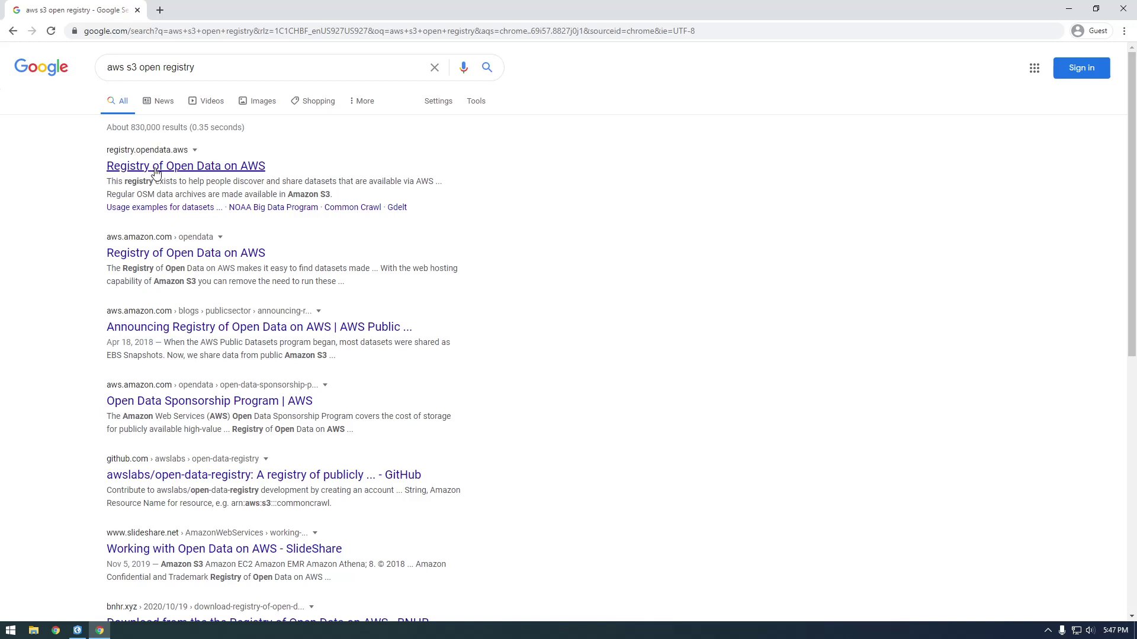
Open the Registry of Open Data on AWS and find 'new jersey' in its dataset list
left_click(211, 167)
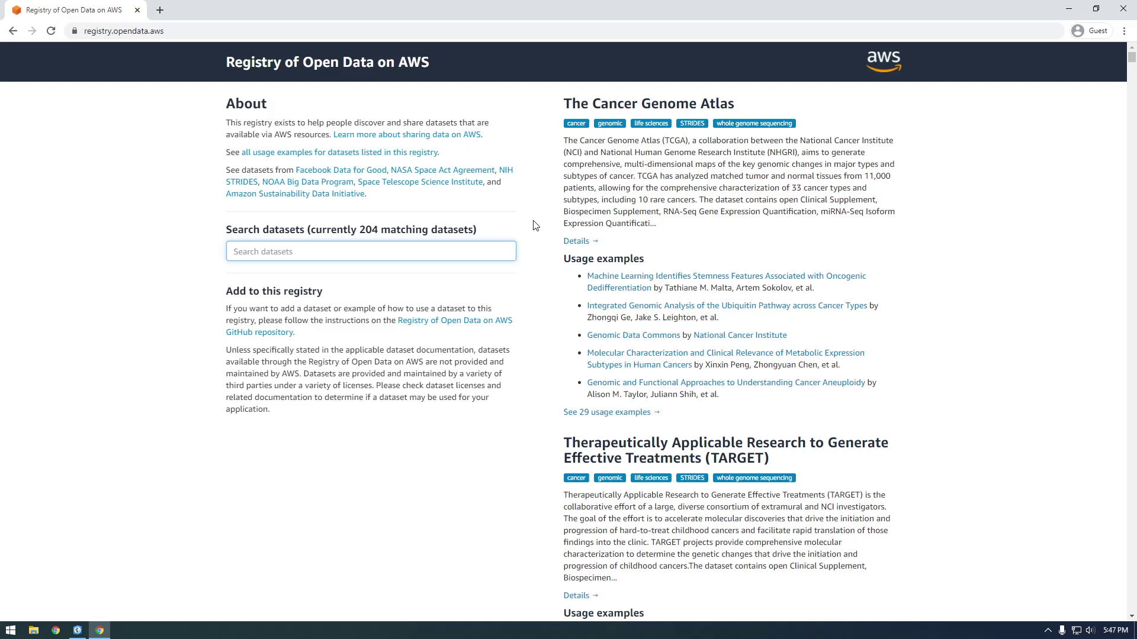
left_click_drag(539, 107, 910, 132)
left_click(987, 134)
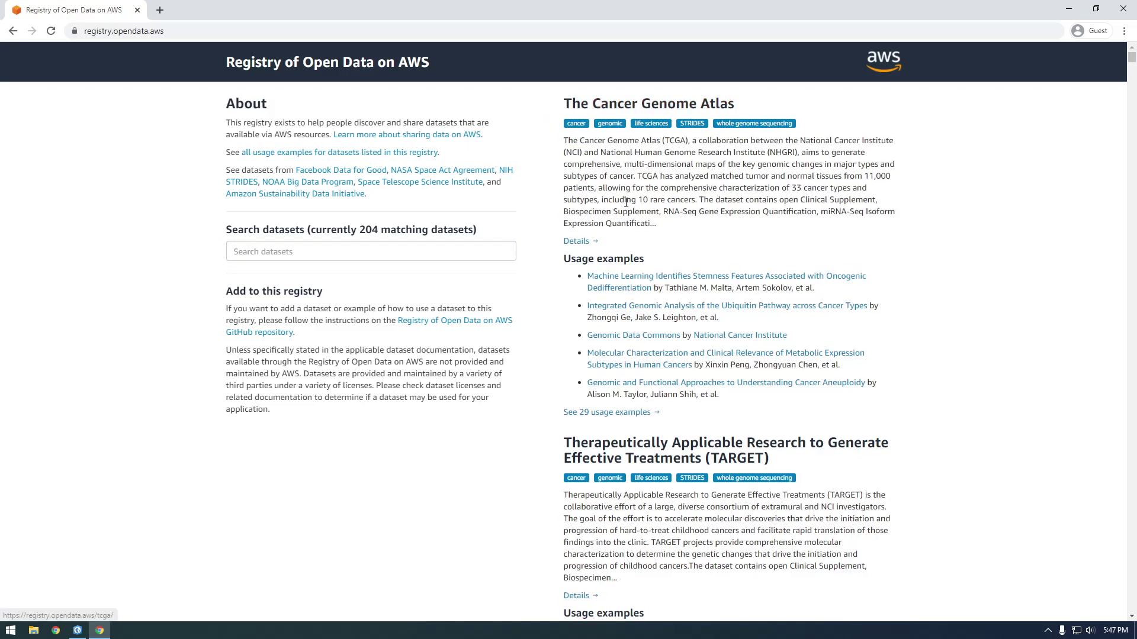
scroll(571, 308, "down", 9)
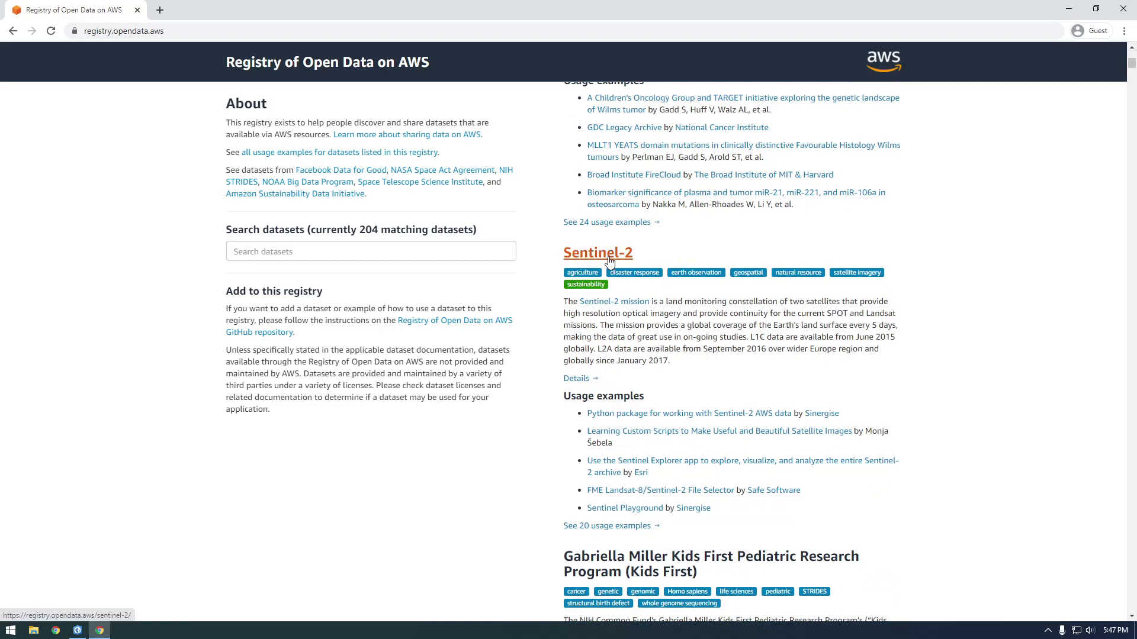
scroll(563, 328, "down", 4)
scroll(506, 441, "down", 13)
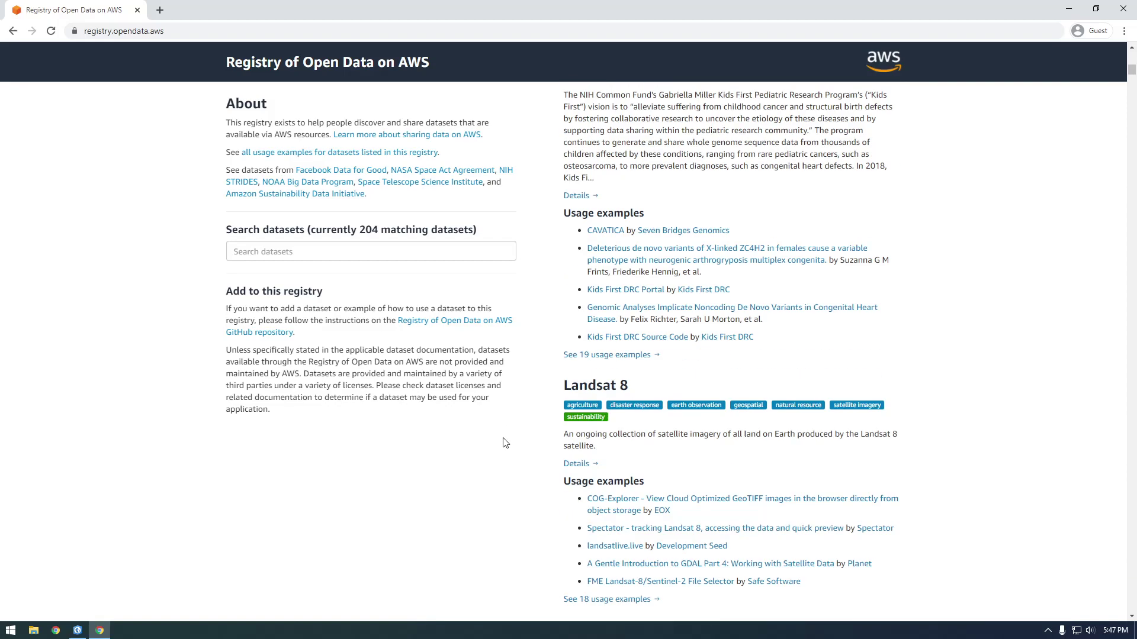
scroll(505, 443, "down", 18)
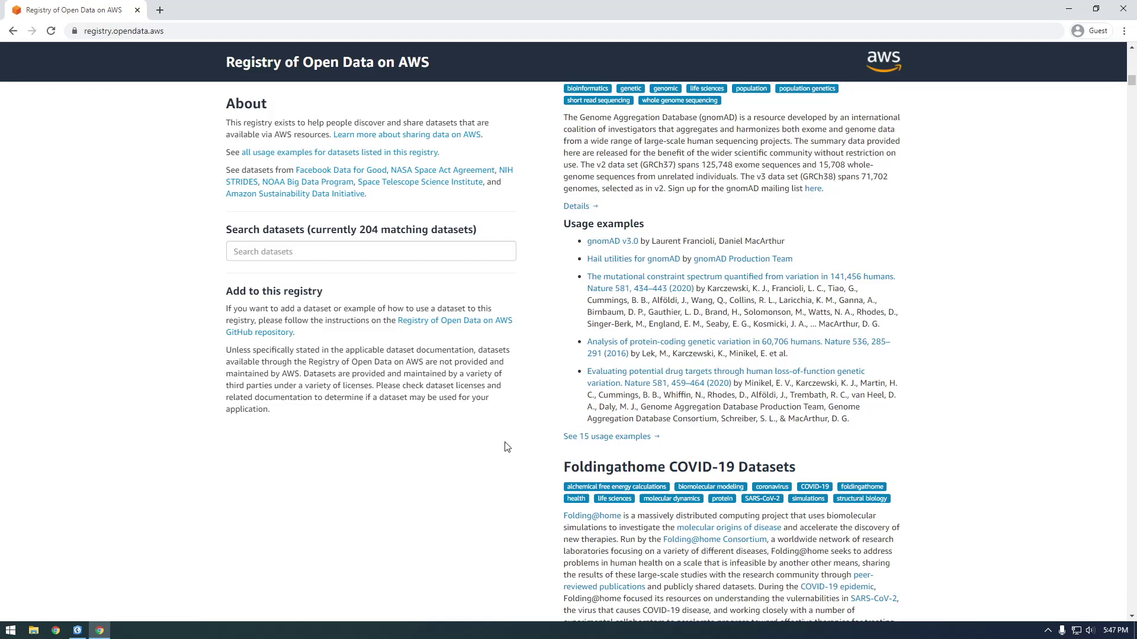
scroll(501, 452, "down", 17)
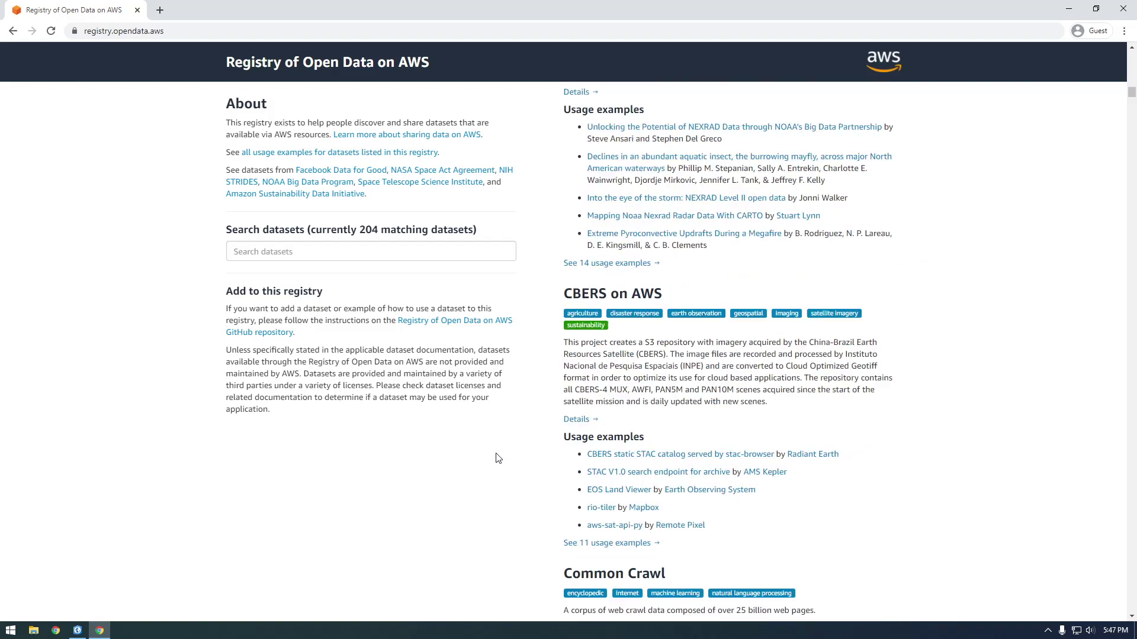
scroll(496, 456, "down", 5)
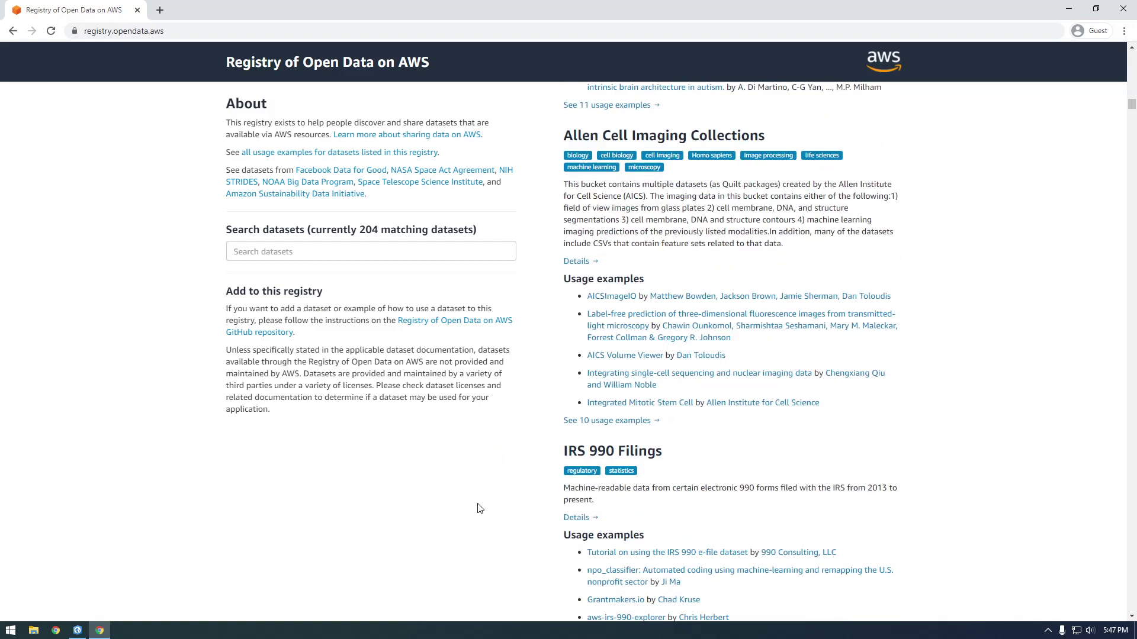
key("ctrl+f")
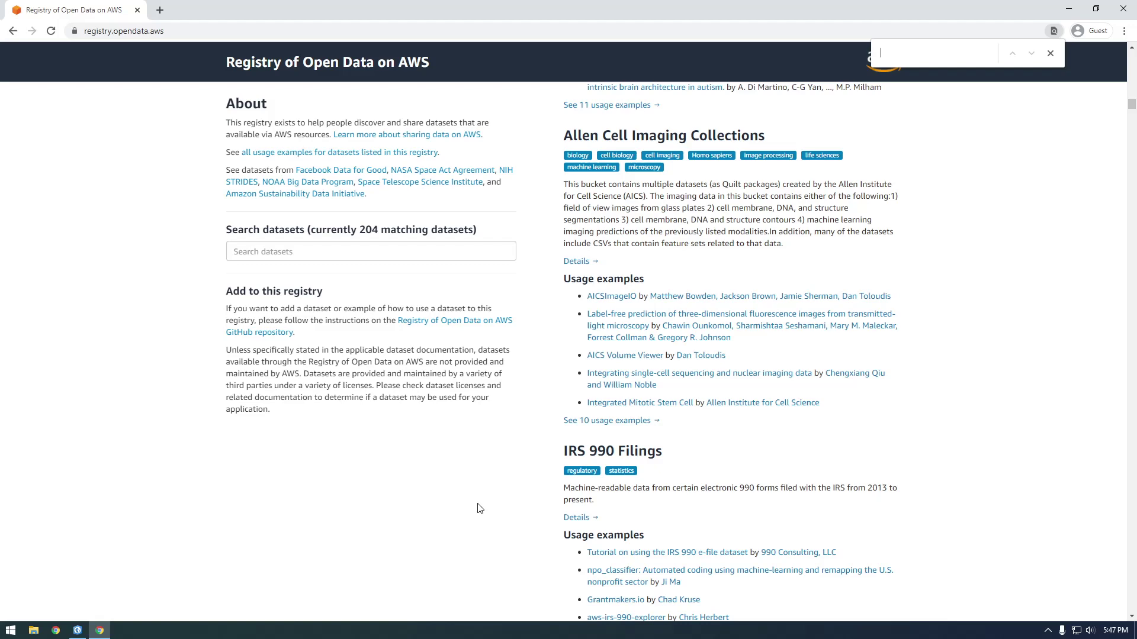
type("new jerse")
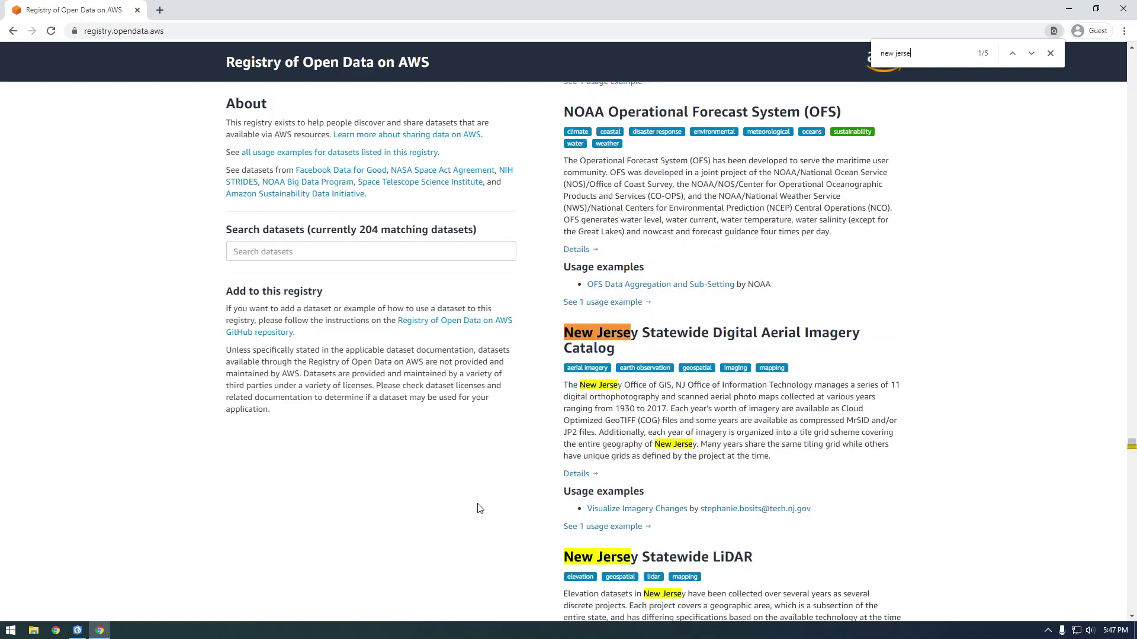
type("y")
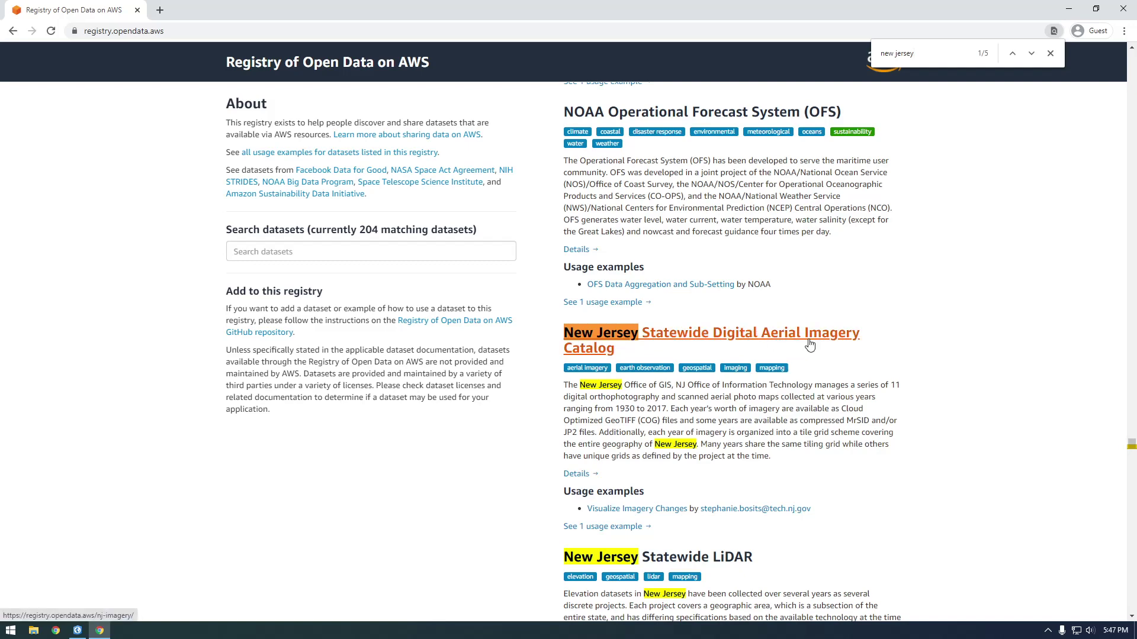
Open the New Jersey Statewide Digital Aerial Imagery Catalog page and highlight its title and AWS CLI command
left_click(687, 341)
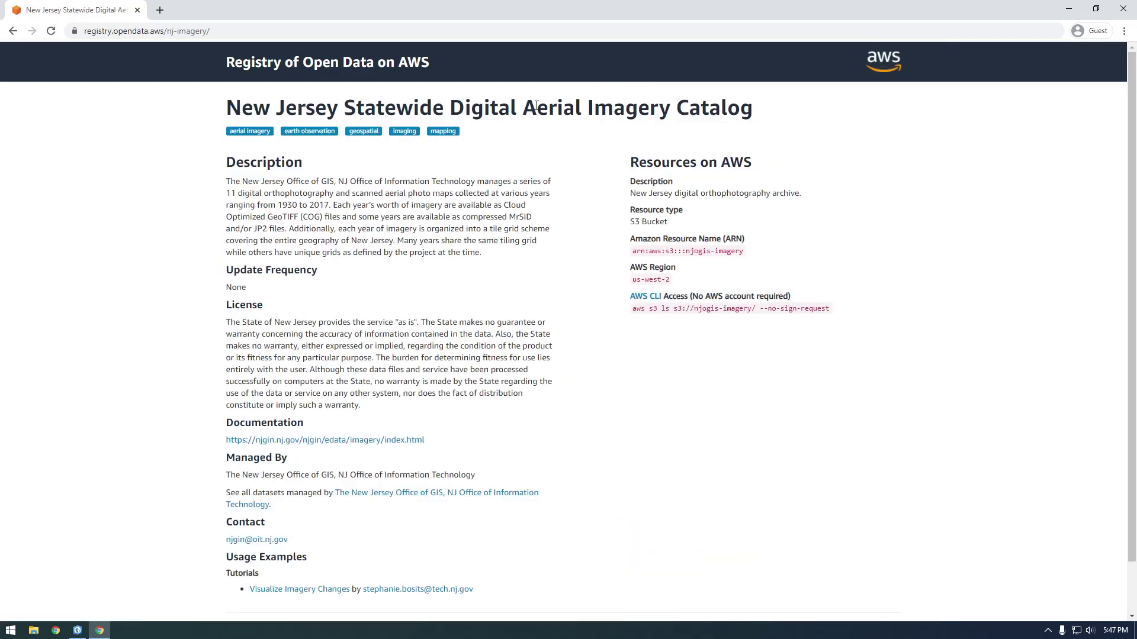
mouse_move(536, 106)
left_mouse_down()
mouse_move(678, 110)
mouse_move(519, 110)
left_mouse_up()
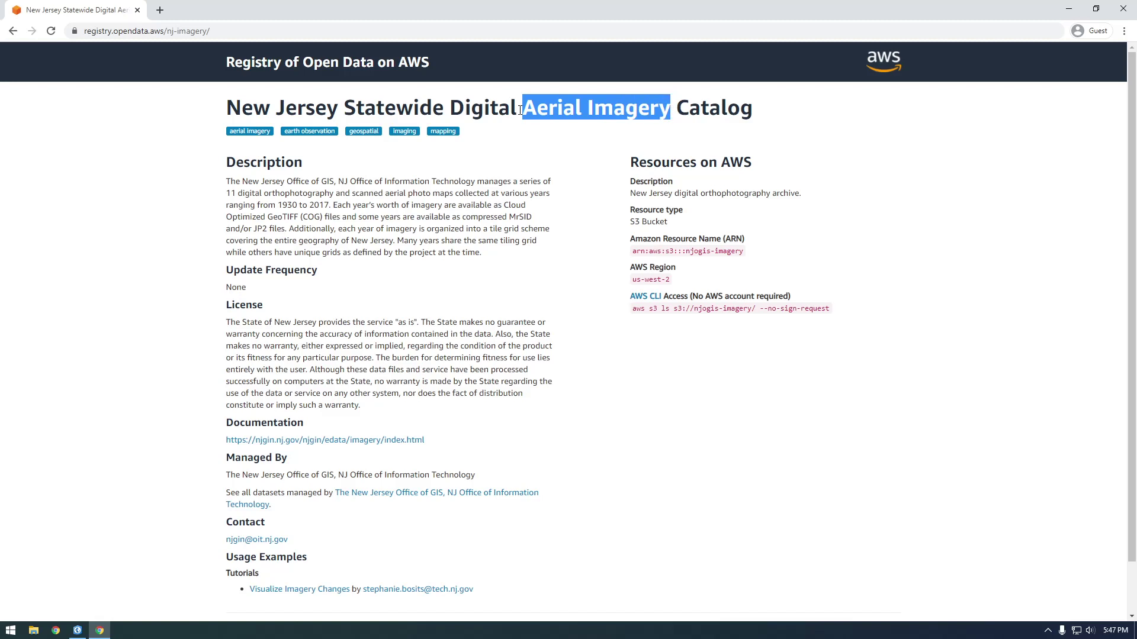
left_click(524, 109)
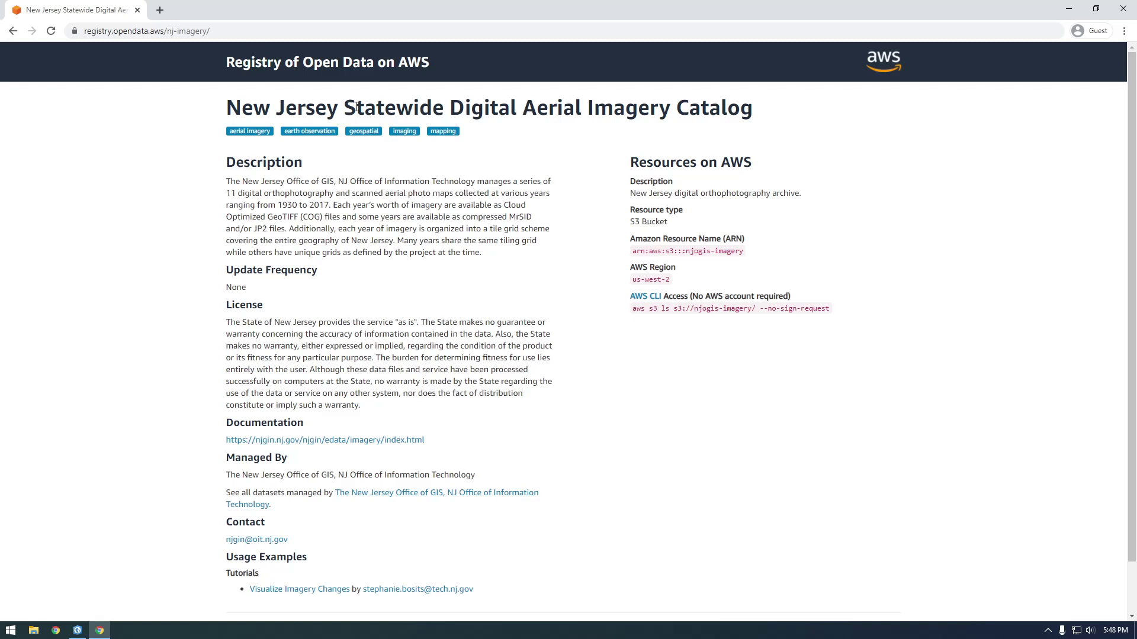
left_click_drag(228, 106, 749, 107)
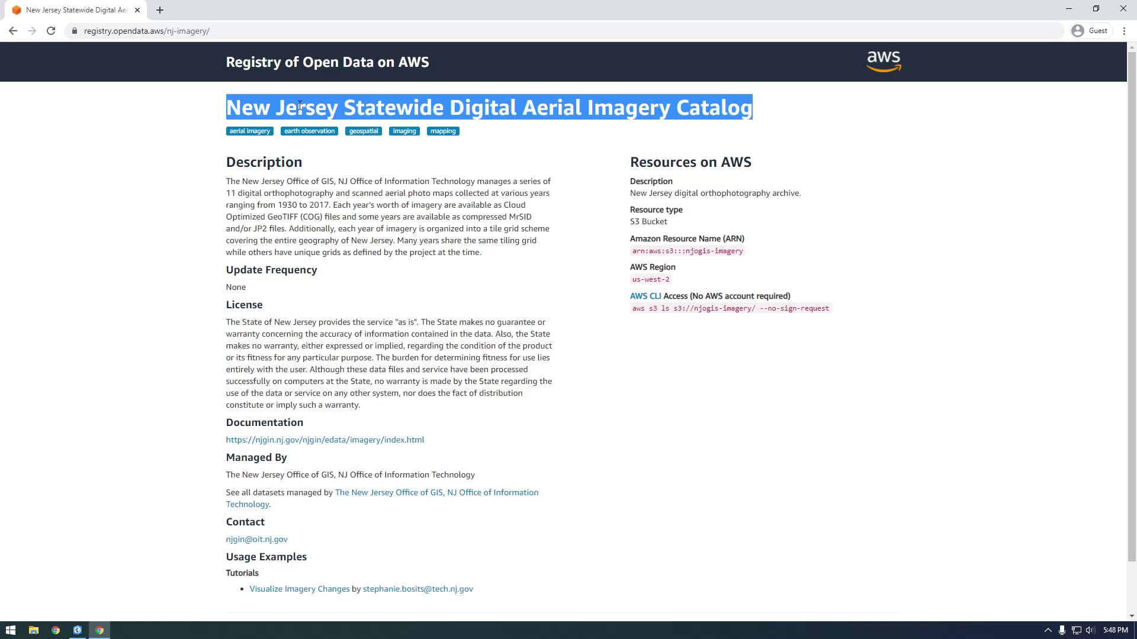
left_click_drag(242, 107, 721, 108)
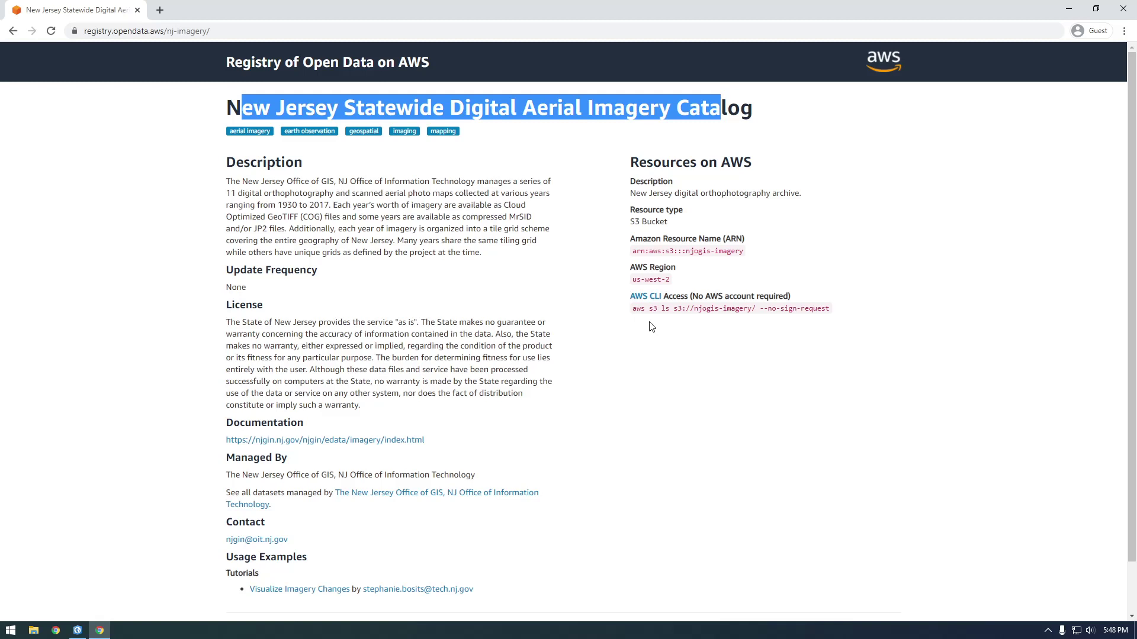
left_click(633, 323)
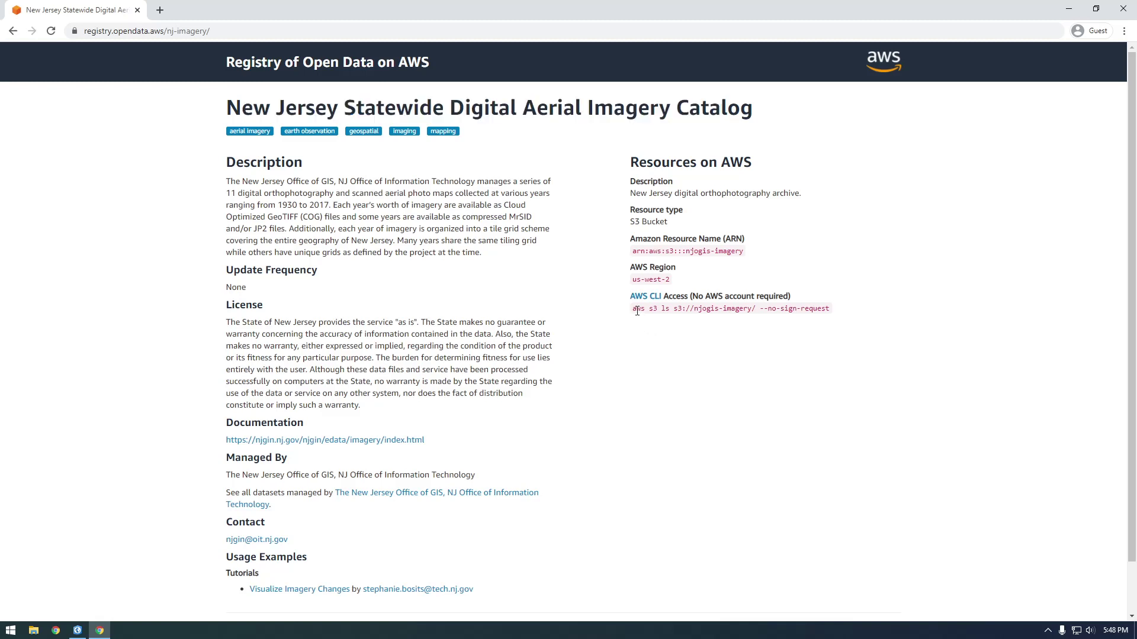
left_click_drag(635, 311, 833, 315)
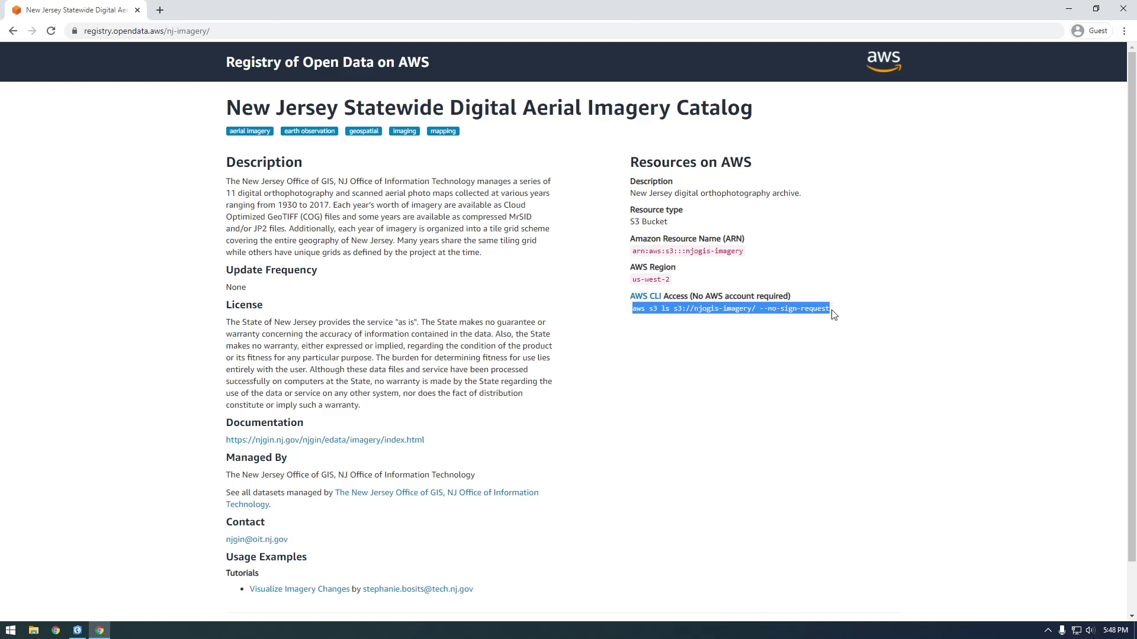
left_click(656, 327)
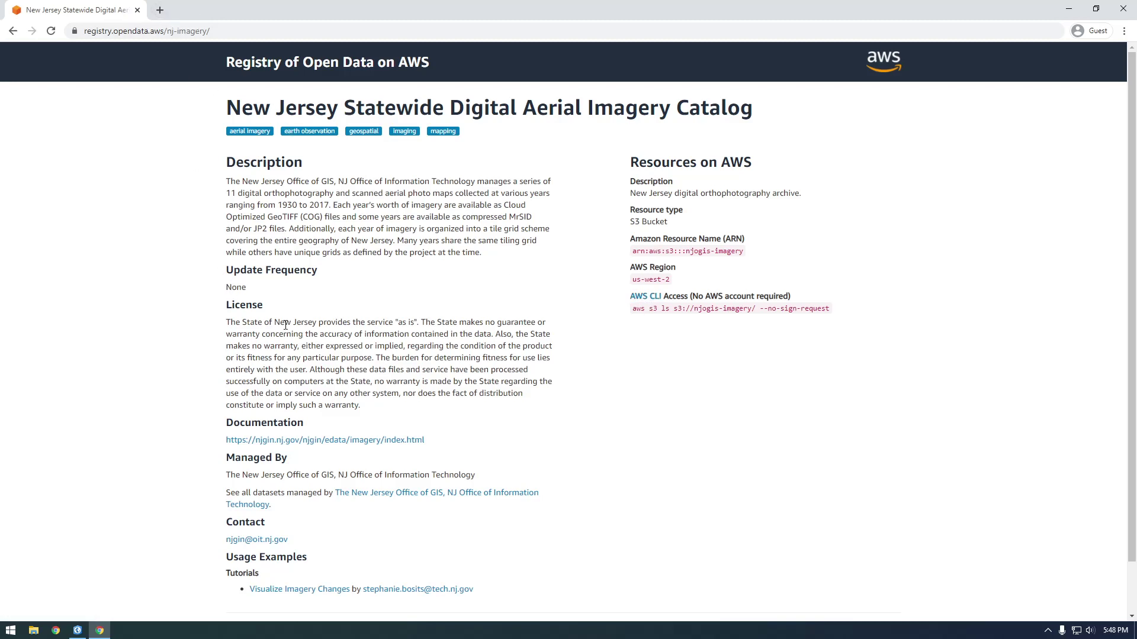
Search 'aws cli' in a new tab and download the 64-bit Windows AWS CLI installer
left_click(160, 10)
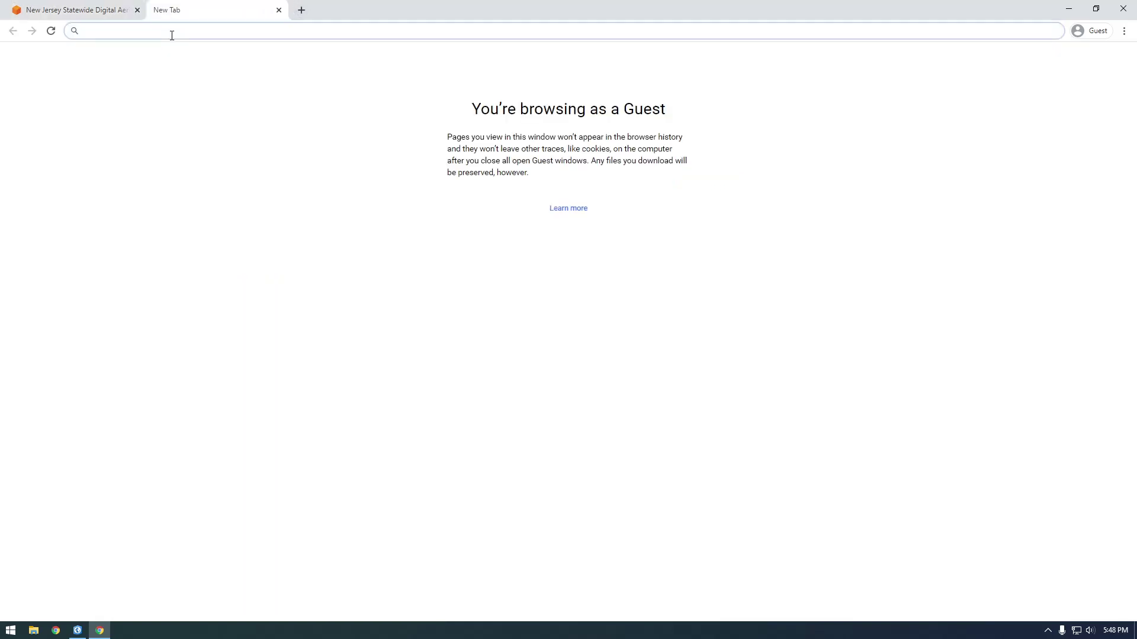
type("aws c")
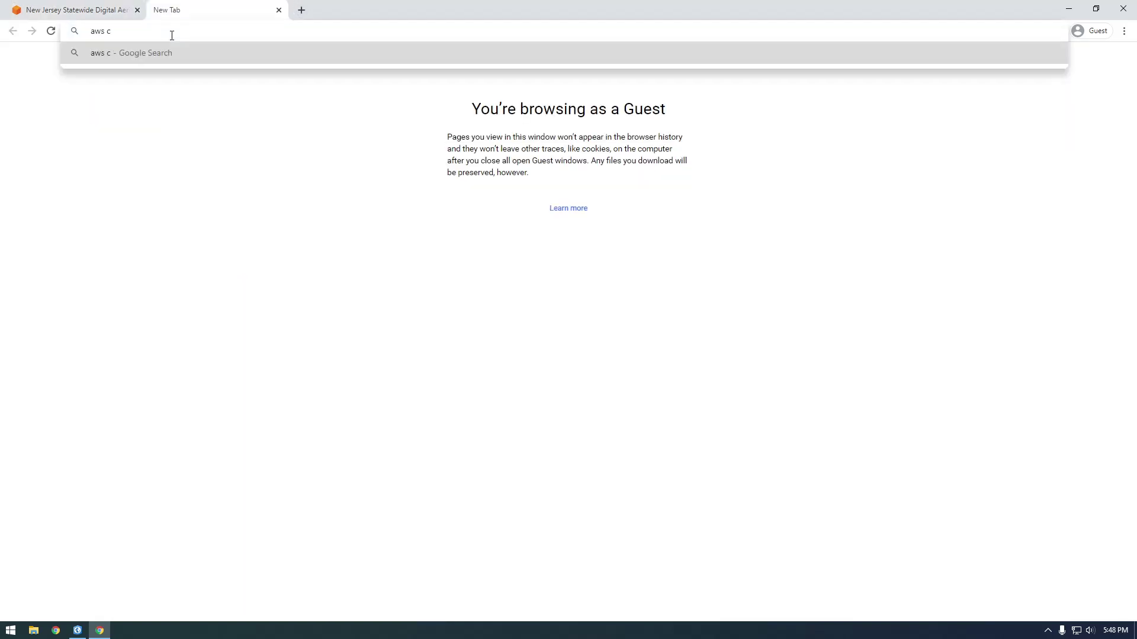
type("li")
key("Return")
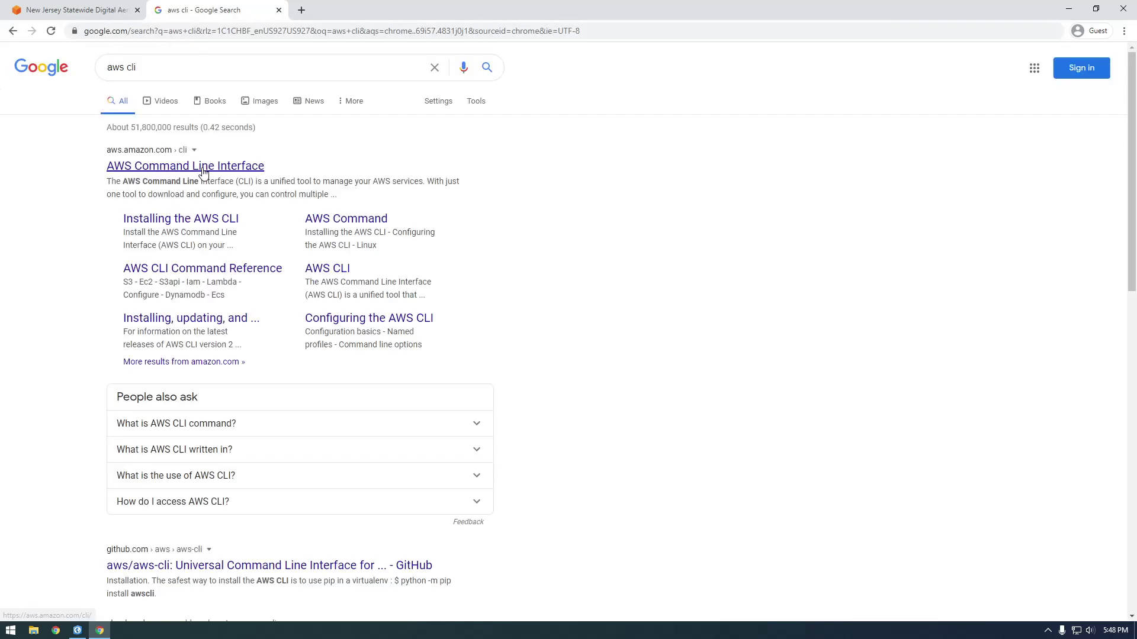
left_click(204, 167)
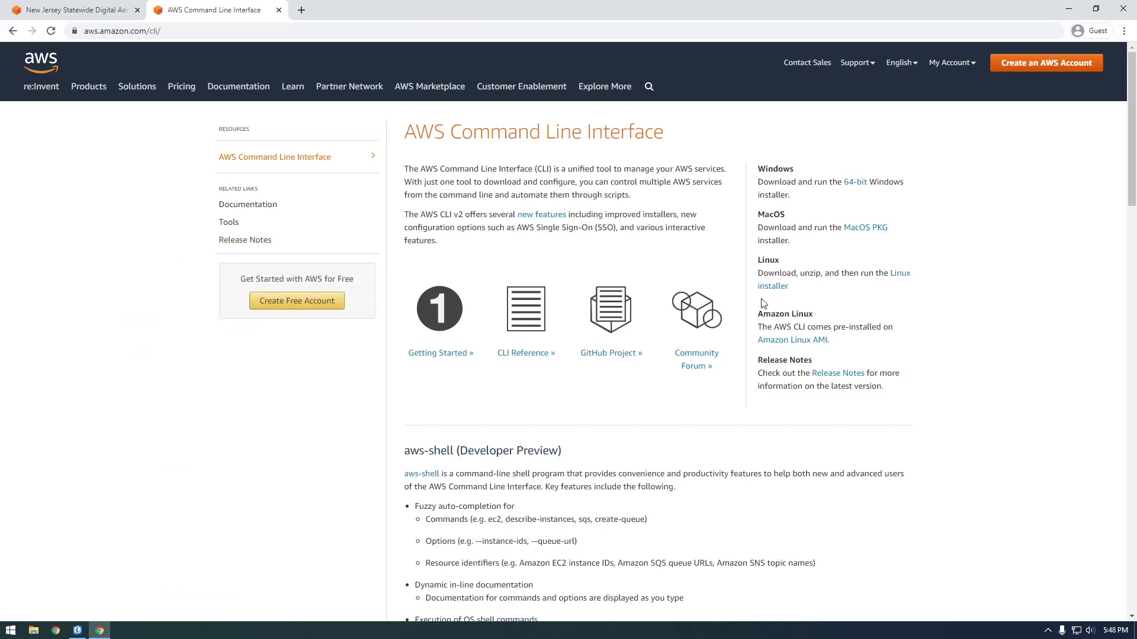
left_click(856, 182)
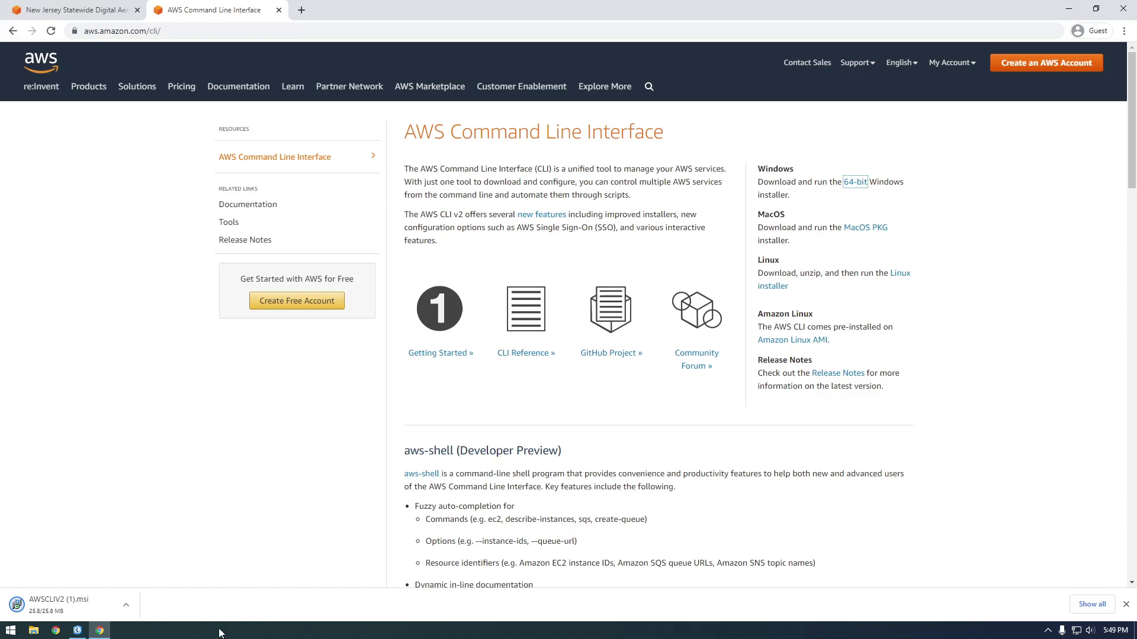
Run the AWSCLIV2 .msi installer, accept the license, install and finish the wizard
left_click(57, 608)
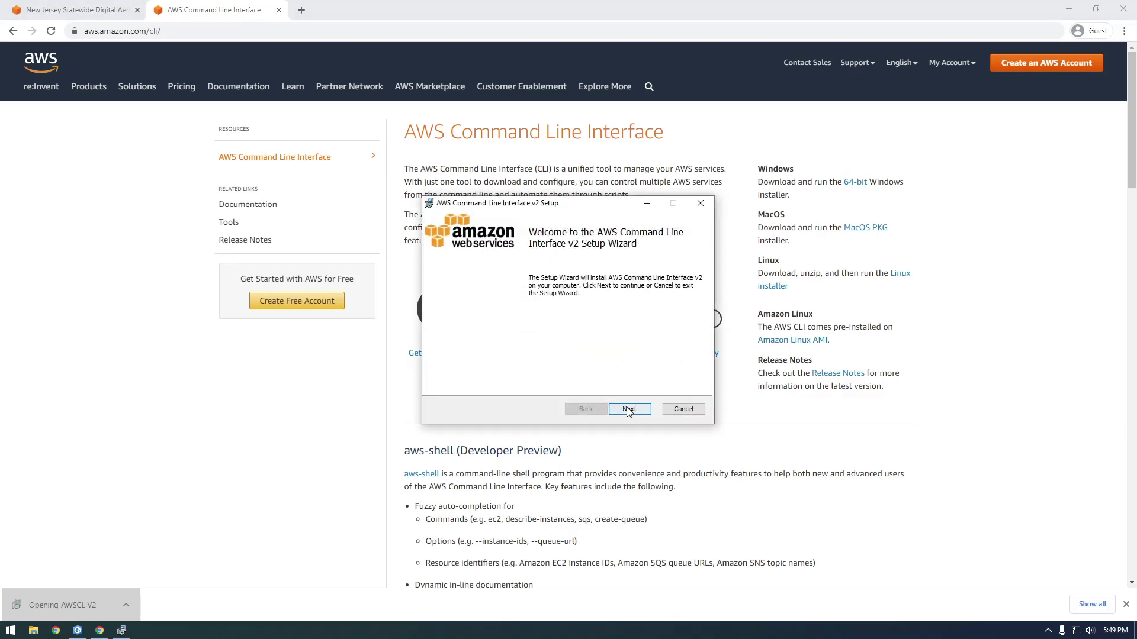
left_click(628, 409)
left_click(465, 381)
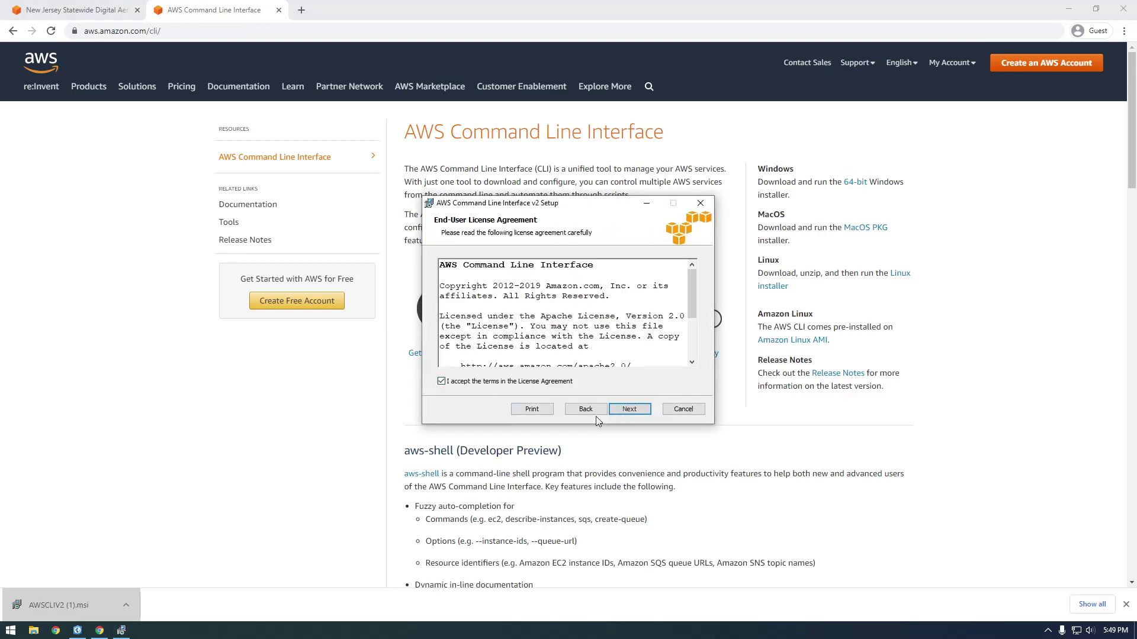
left_click(629, 409)
left_click(628, 410)
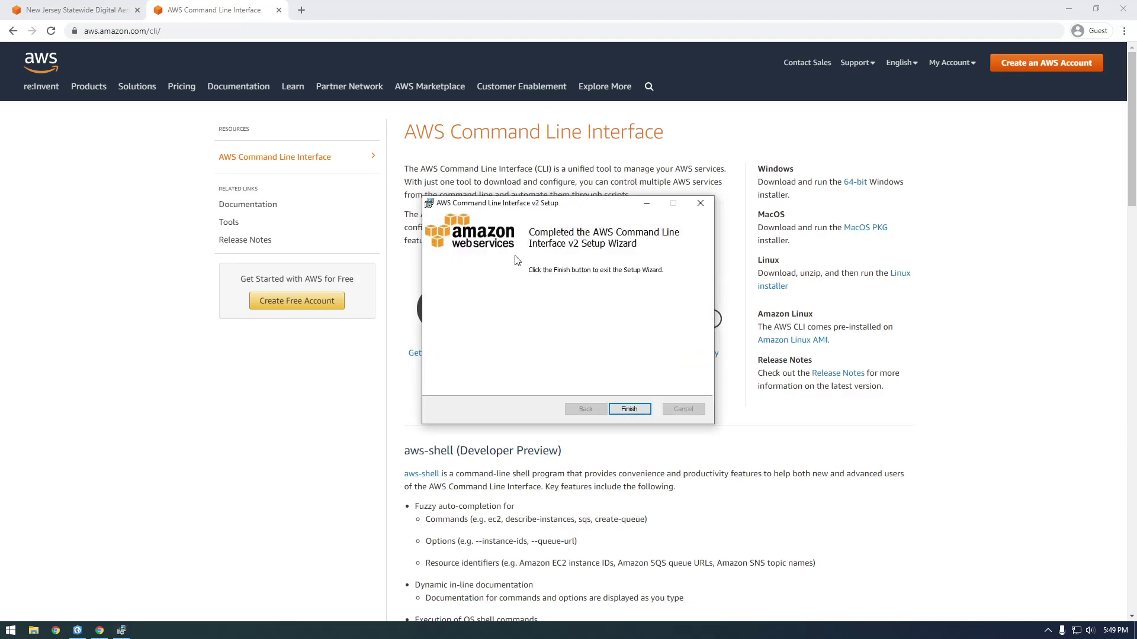
left_click(629, 409)
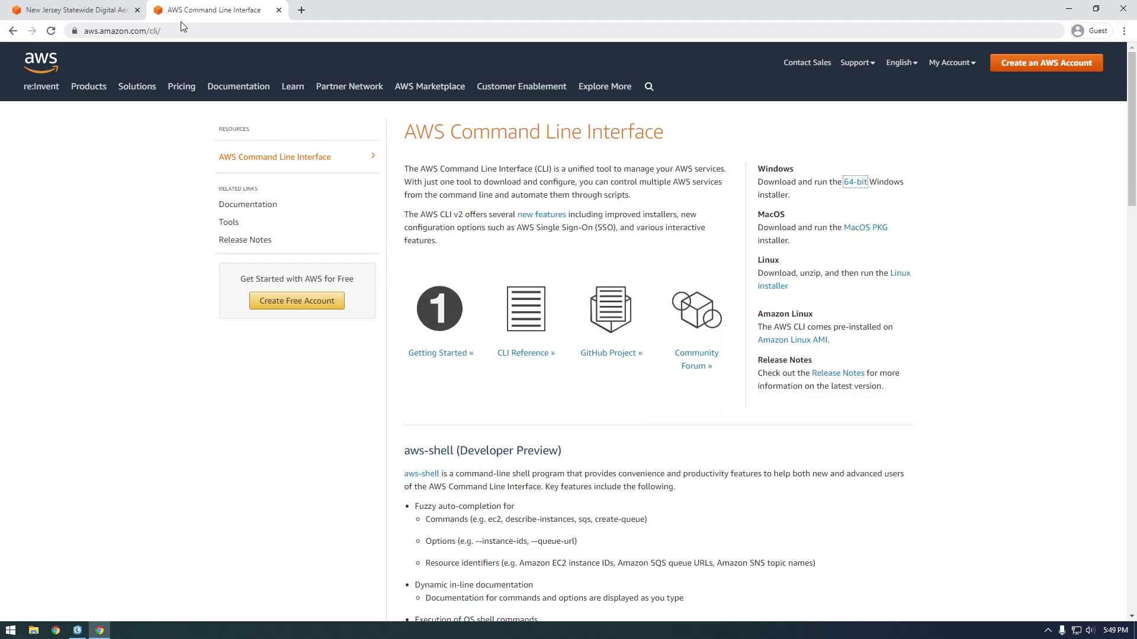
Close the AWS CLI tab, open Command Prompt and run aws to verify the install
middle_click(202, 15)
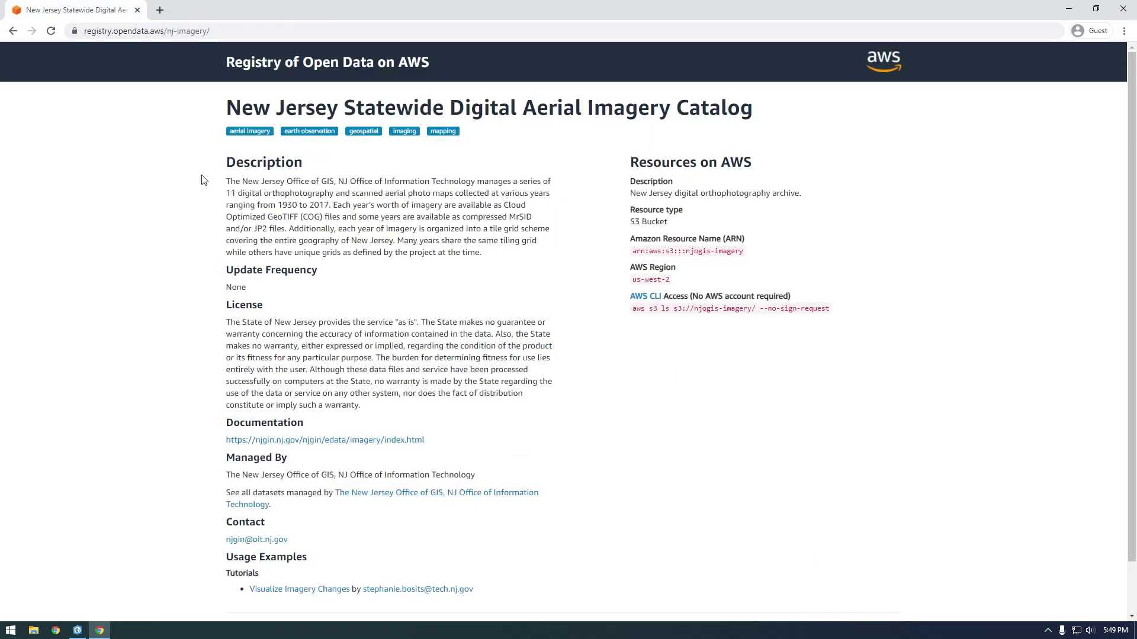
left_click(11, 630)
type("cmd")
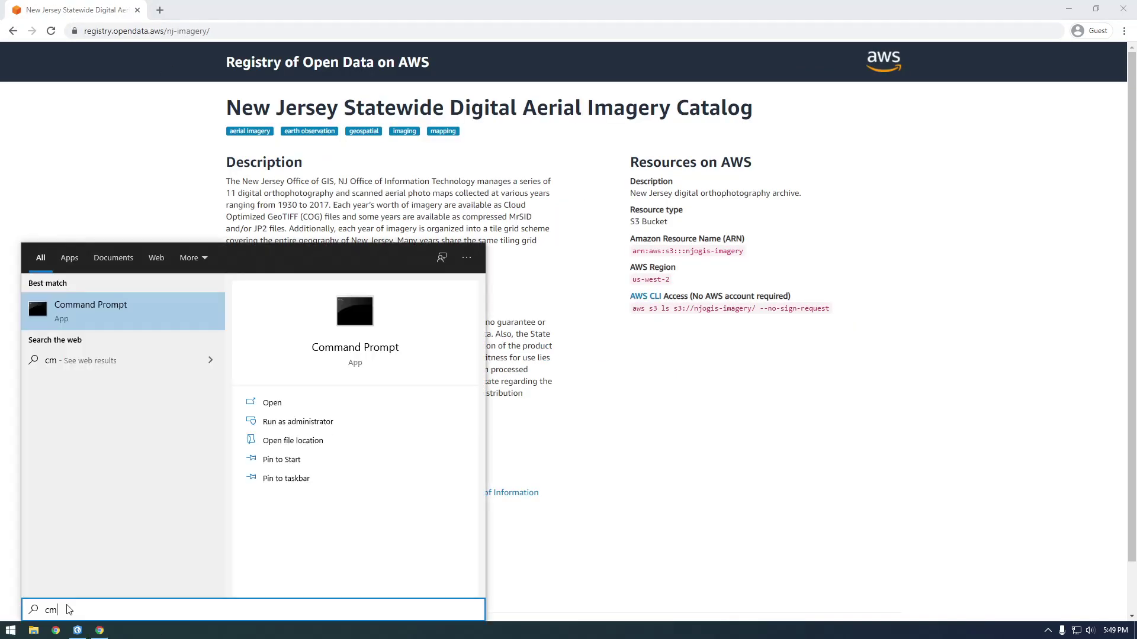
left_click(124, 306)
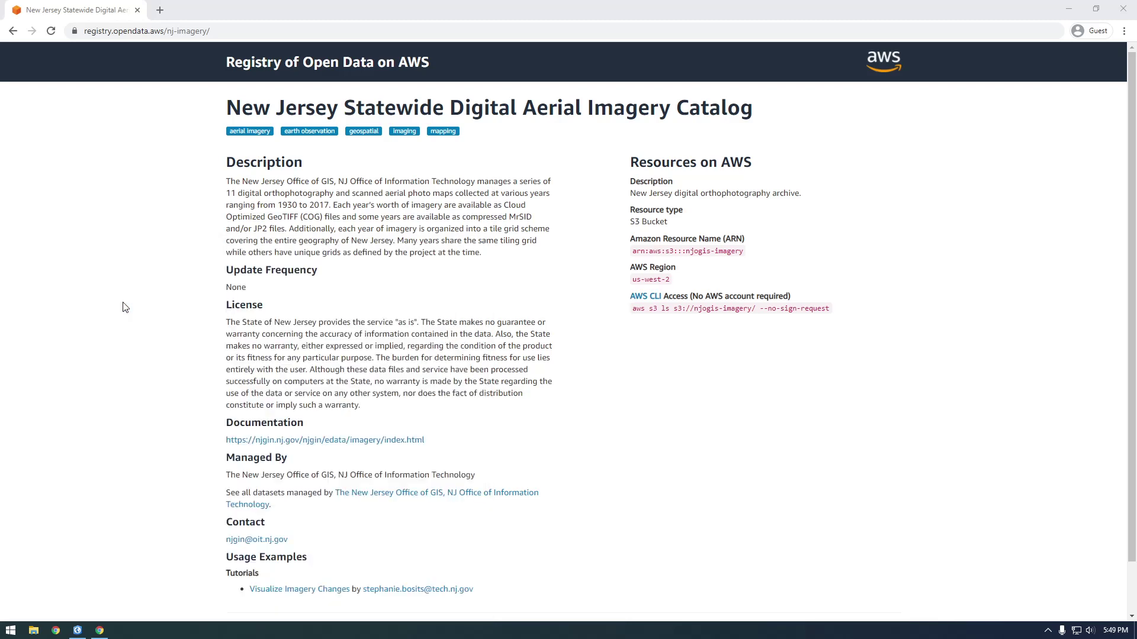
type("aws")
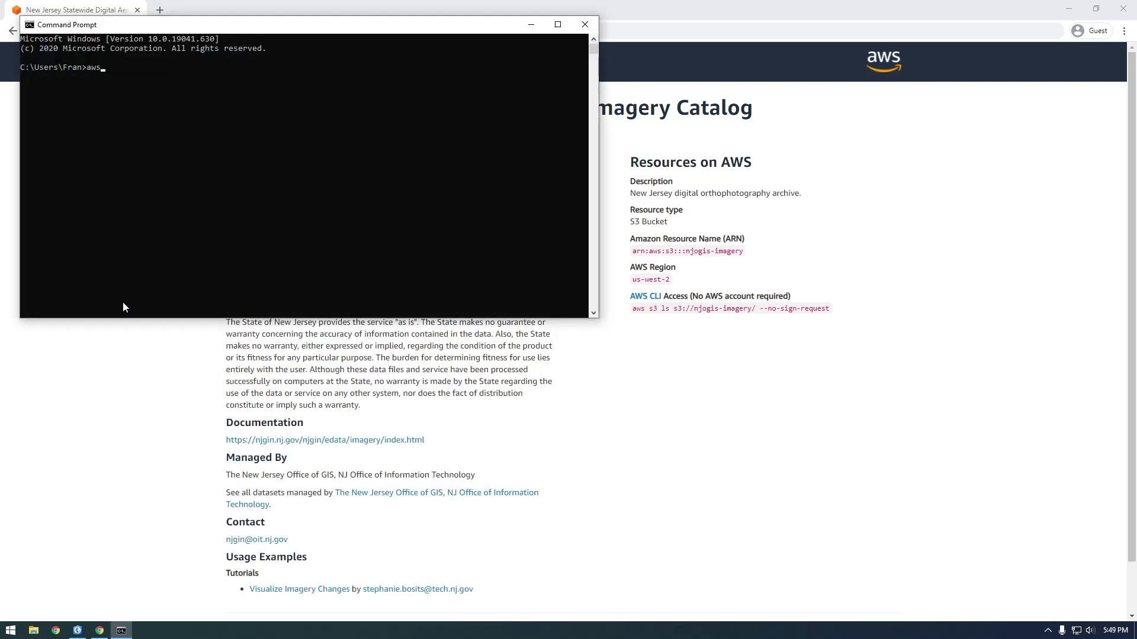
key("Return")
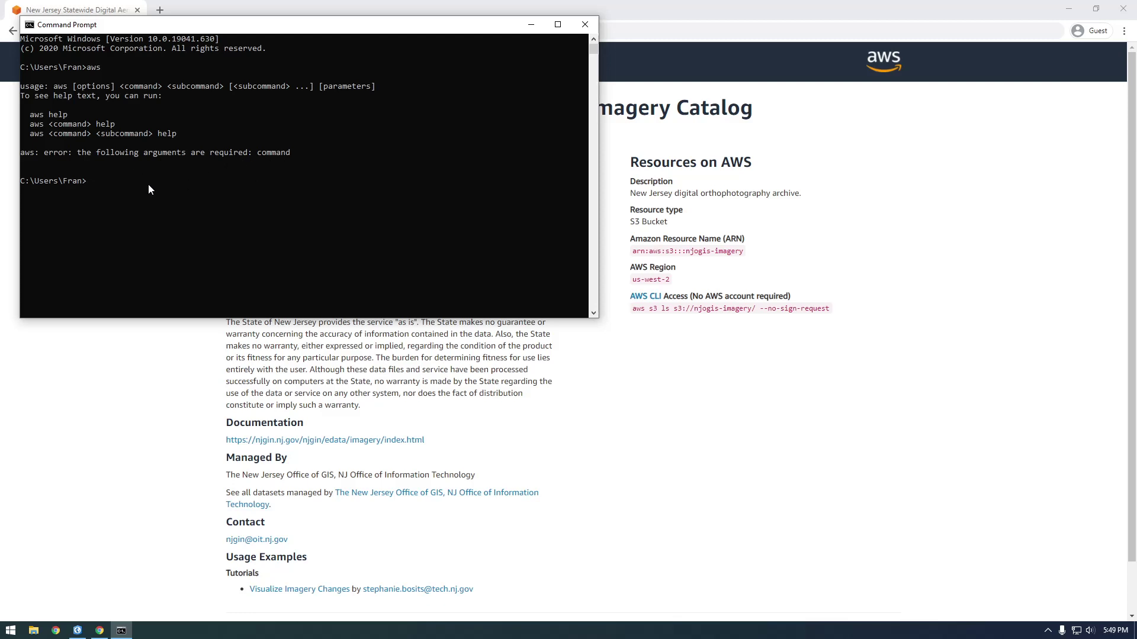
Wipe the console with cls, discard the partial command and return to the registry page
type("clear")
key("Return")
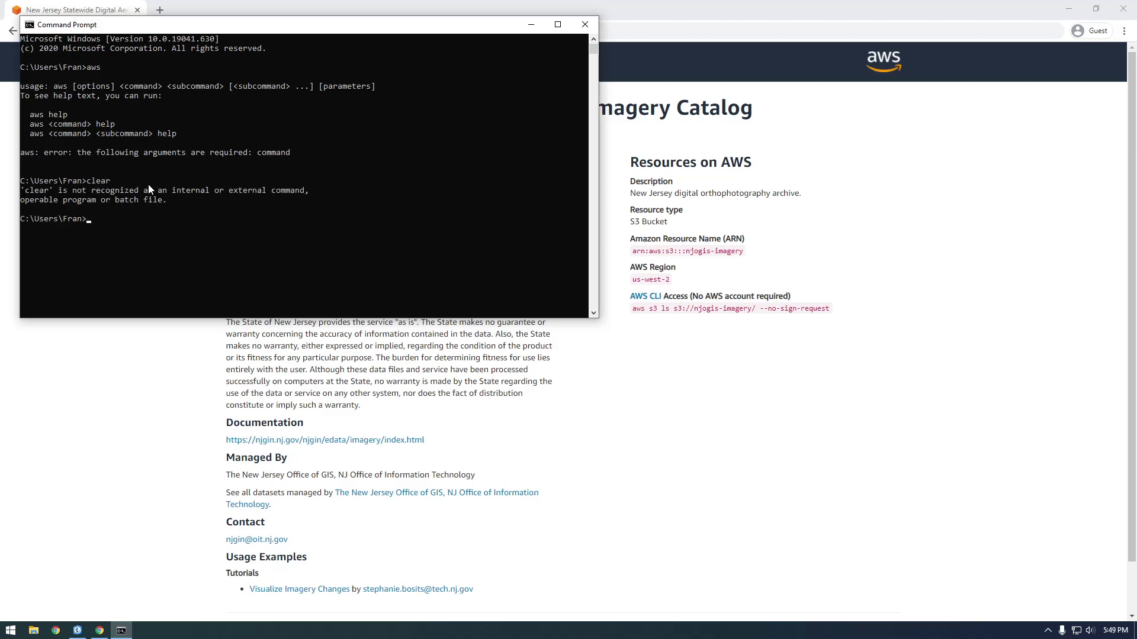
type("cls")
key("Return")
type("aw")
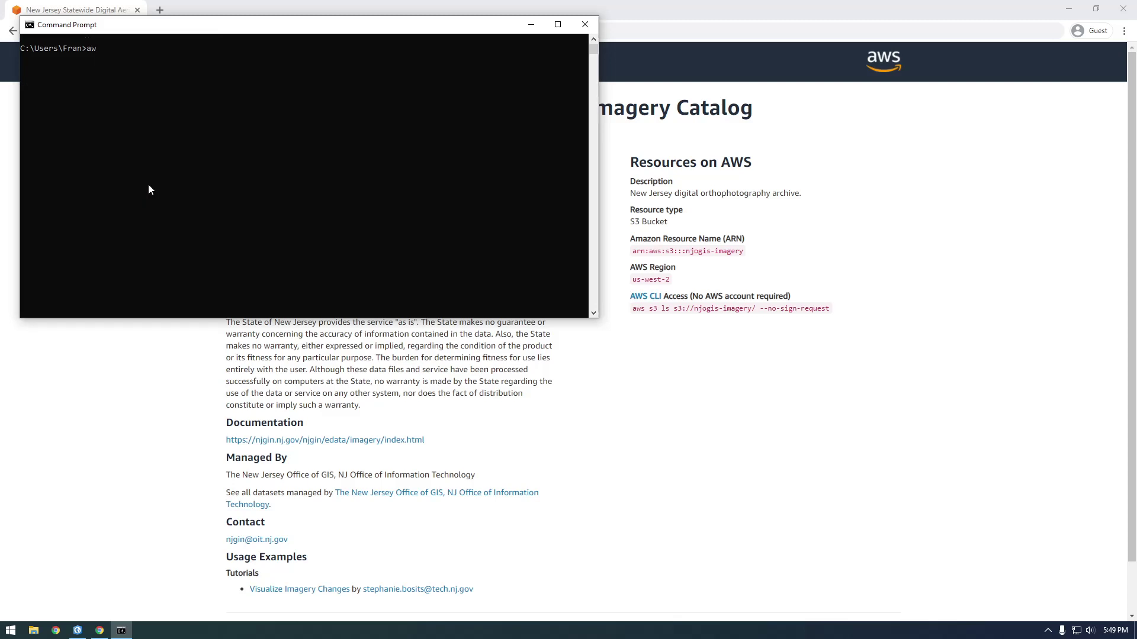
type("s")
key("Escape")
left_click(653, 327)
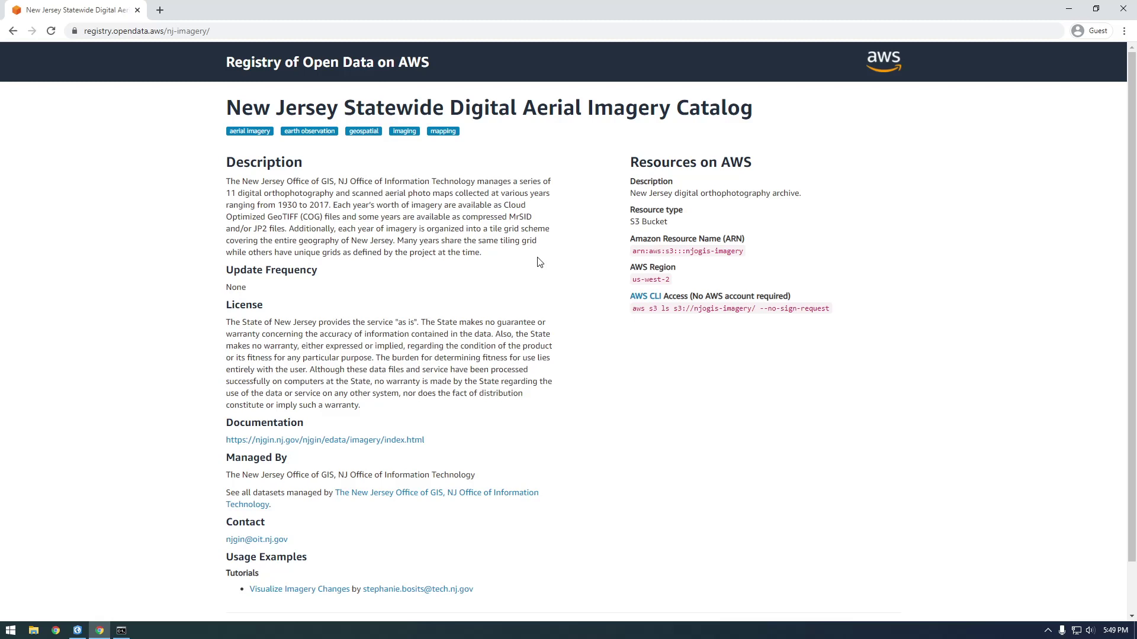
Select the AWS CLI listing command on the registry page and rerun aws in Command Prompt
left_click_drag(633, 310, 835, 312)
right_click(806, 311)
left_click(817, 316)
left_click(716, 332)
double_click(637, 309)
left_click(121, 631)
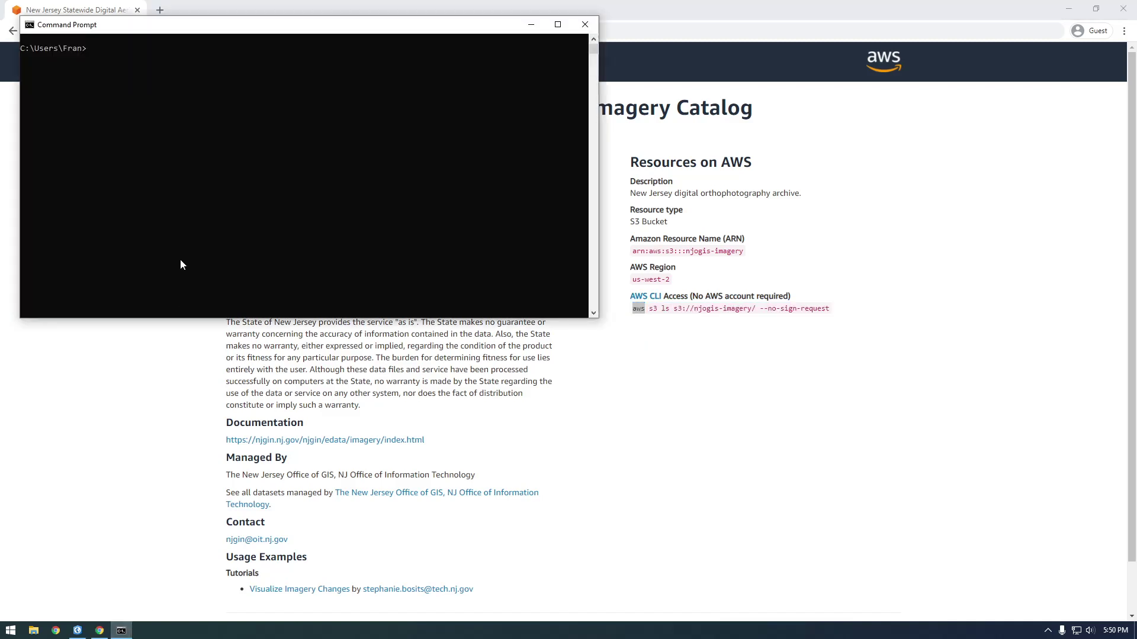
type("aws")
key("Return")
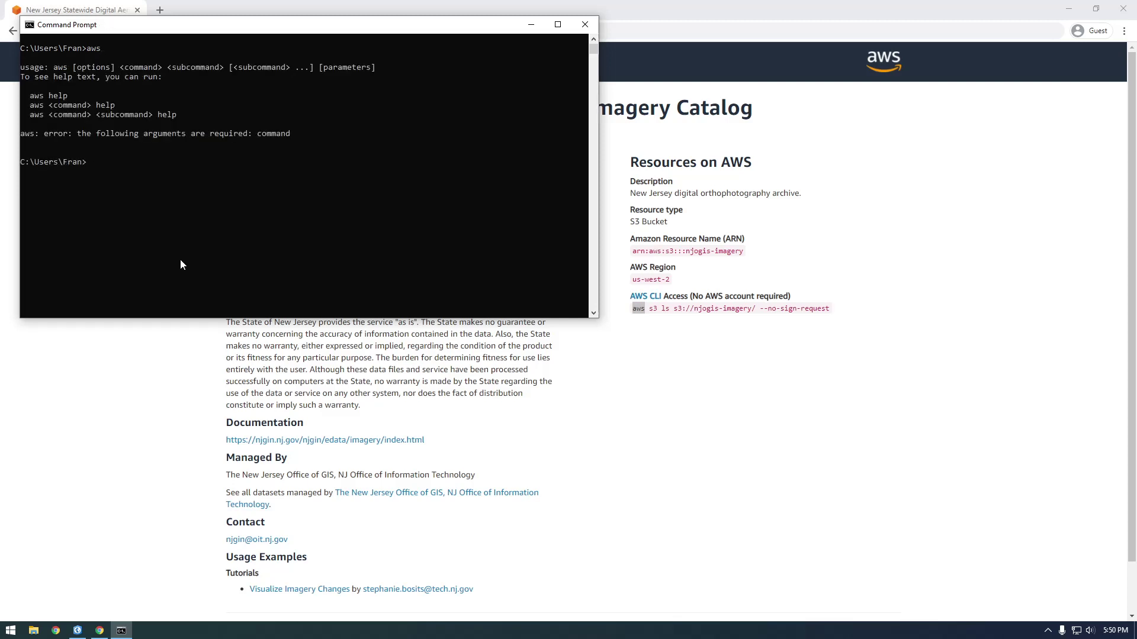
Type 'aws s3 ls s3://' in Command Prompt and locate the njogis-imagery bucket name
type("aws s3")
type("ls")
type("s3://")
left_click_drag(695, 312, 755, 311)
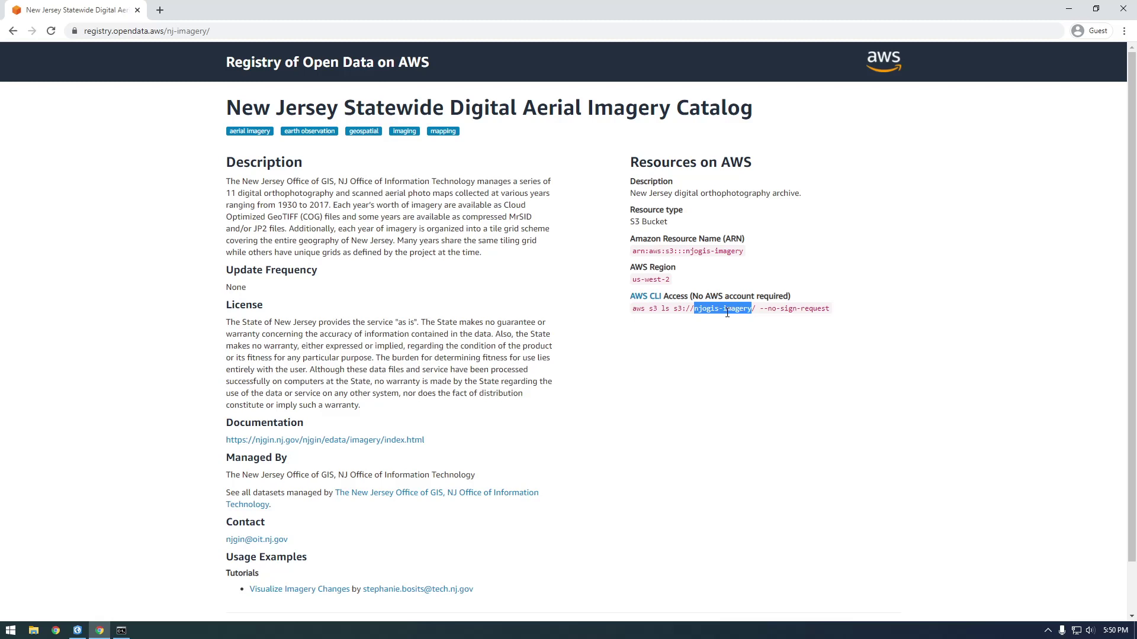
left_click(752, 310)
Copy 'njogis-imagery/ --no-sign-request' from the page, paste it into the command and run it
left_click(99, 630)
mouse_move(122, 630)
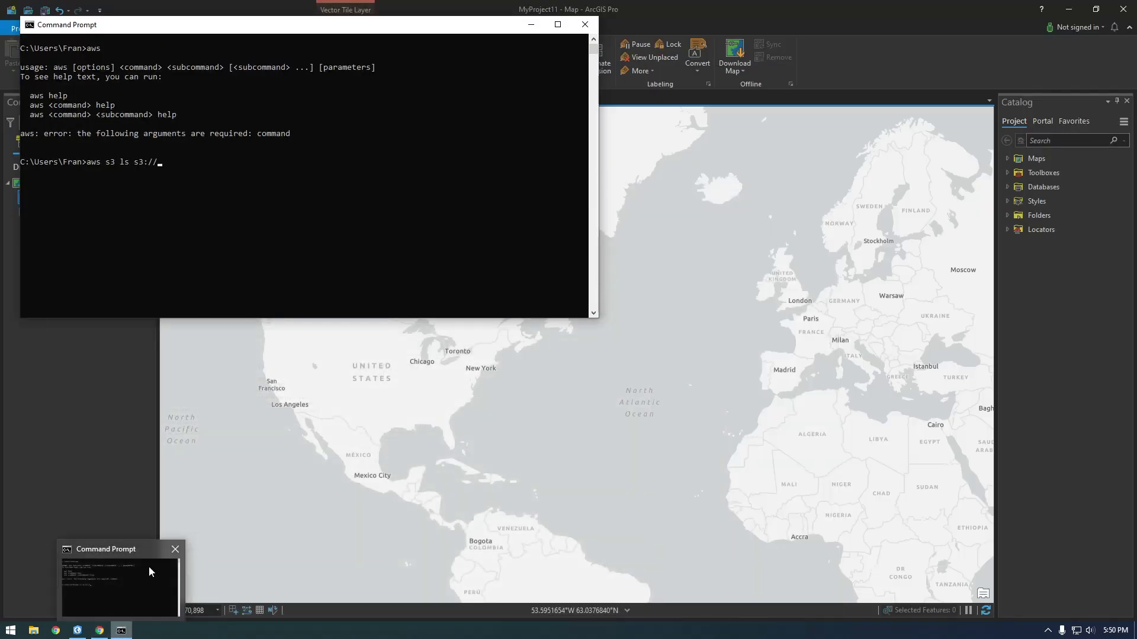
left_click(100, 630)
left_click_drag(700, 309, 808, 309)
key("ctrl+c")
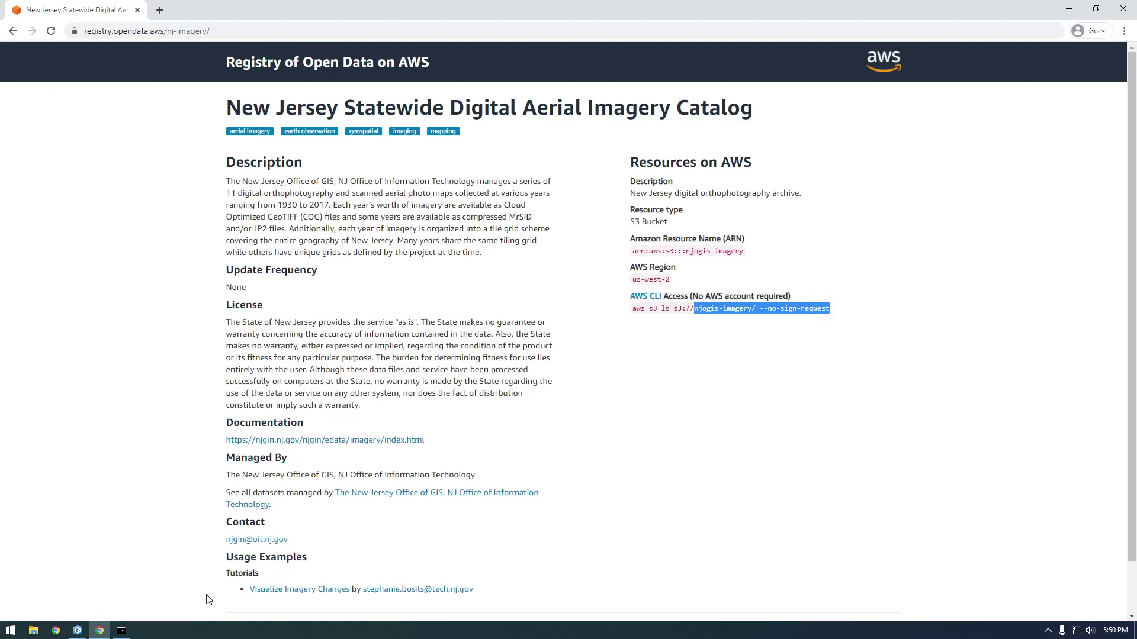
left_click(134, 633)
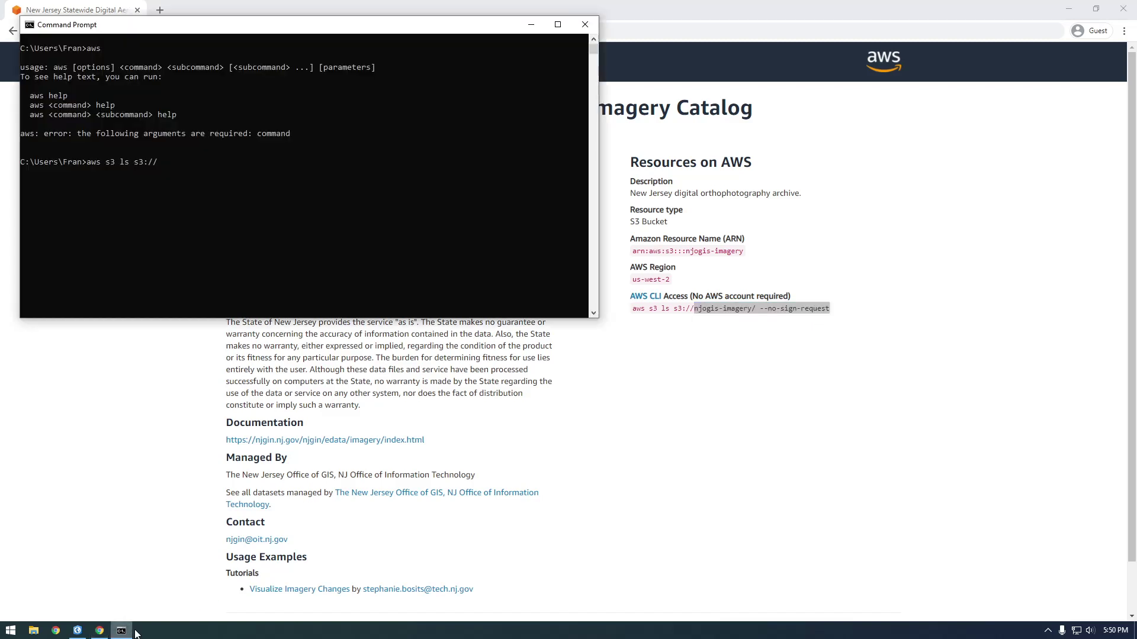
right_click(168, 164)
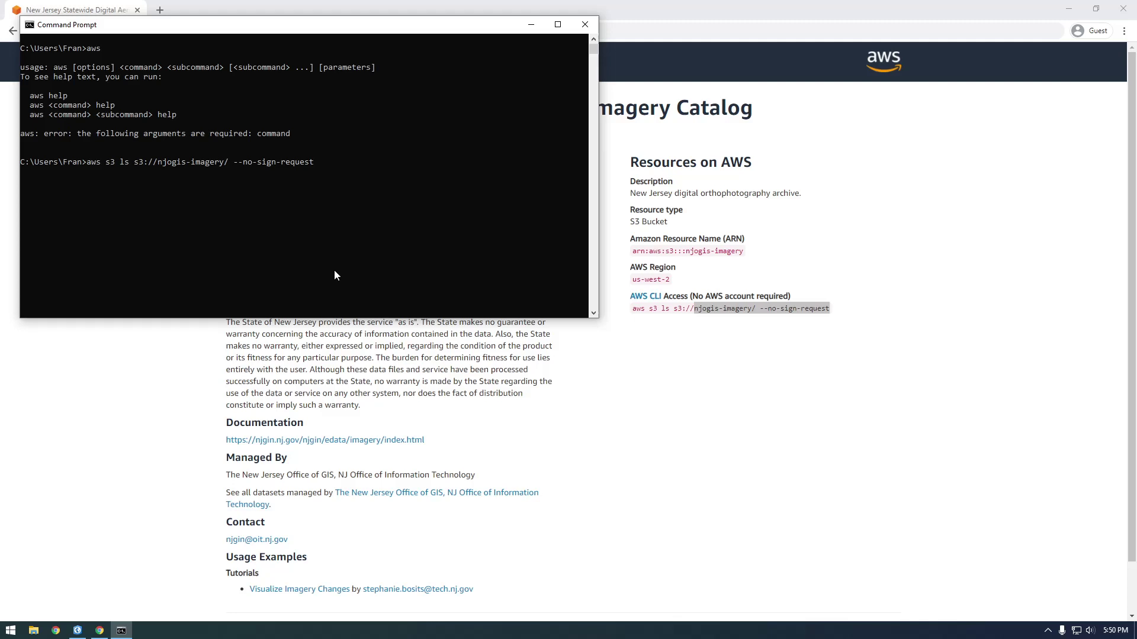
key("Return")
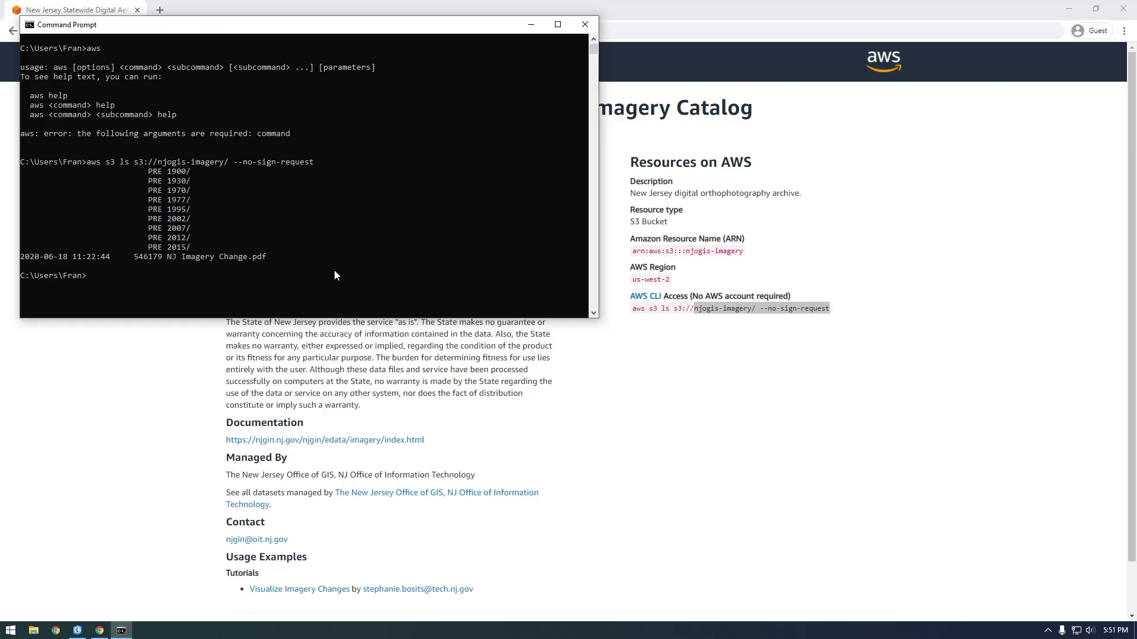
Rerun the listing command with 2015/ added to list the 2015 folder's cog and sid subfolders
key("Up")
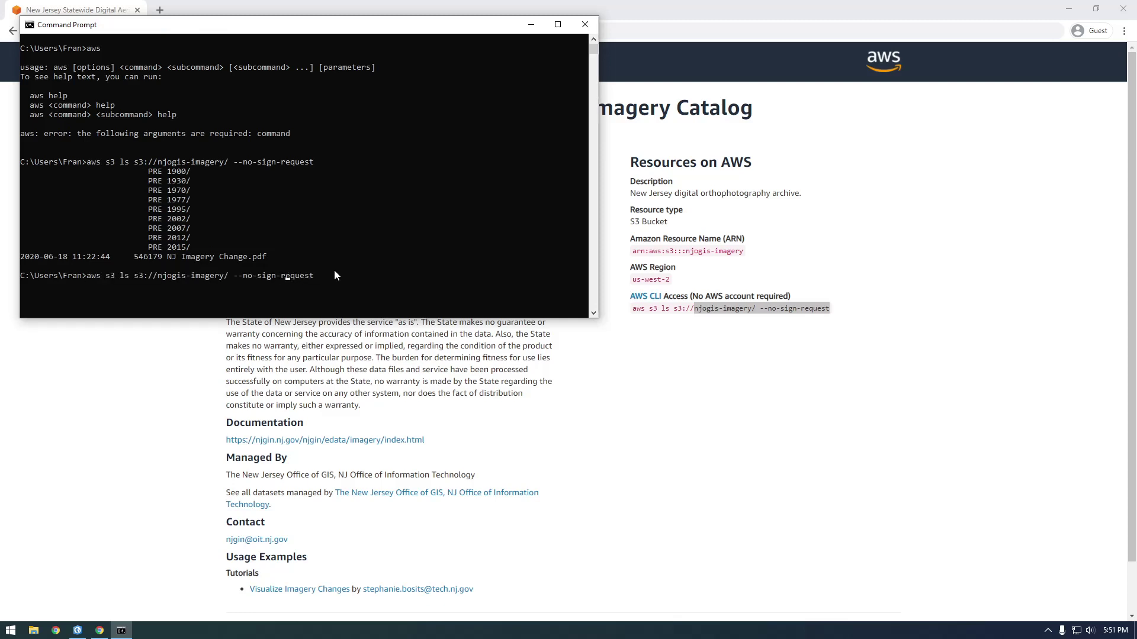
key("Left")
key("Left")
key("Left")
key("Left")
key("Left")
key("Left")
key("Left")
key("Left")
key("Left")
key("Left")
key("Left")
type("2015/")
key("Return")
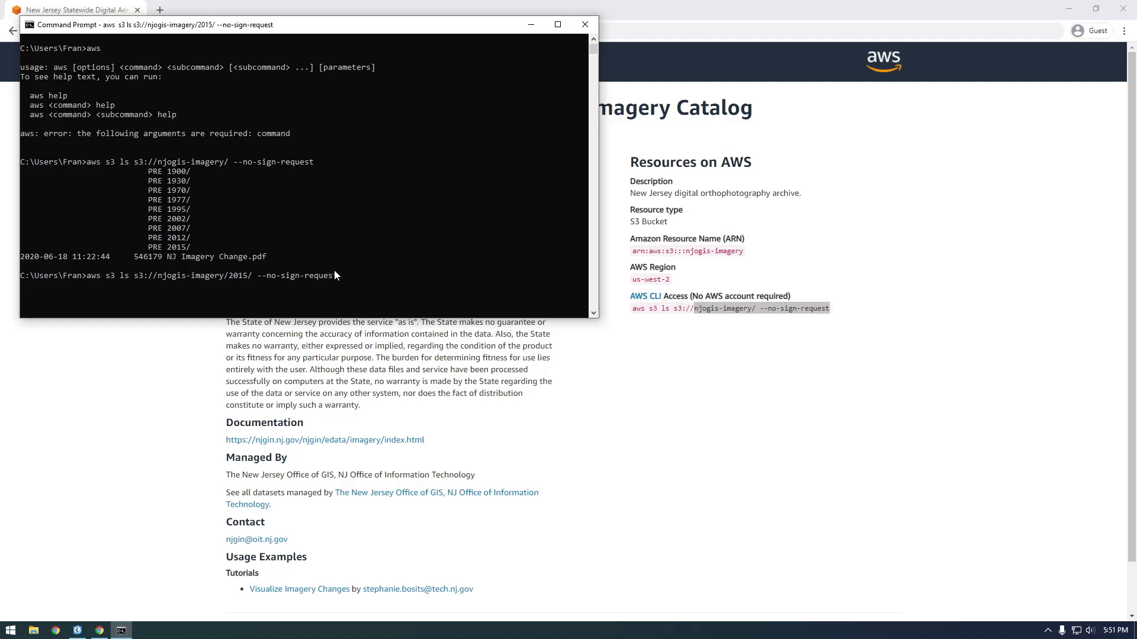
Recall the 2015 listing and add cog/ to target s3://njogis-imagery/2015/cog/
key("Up")
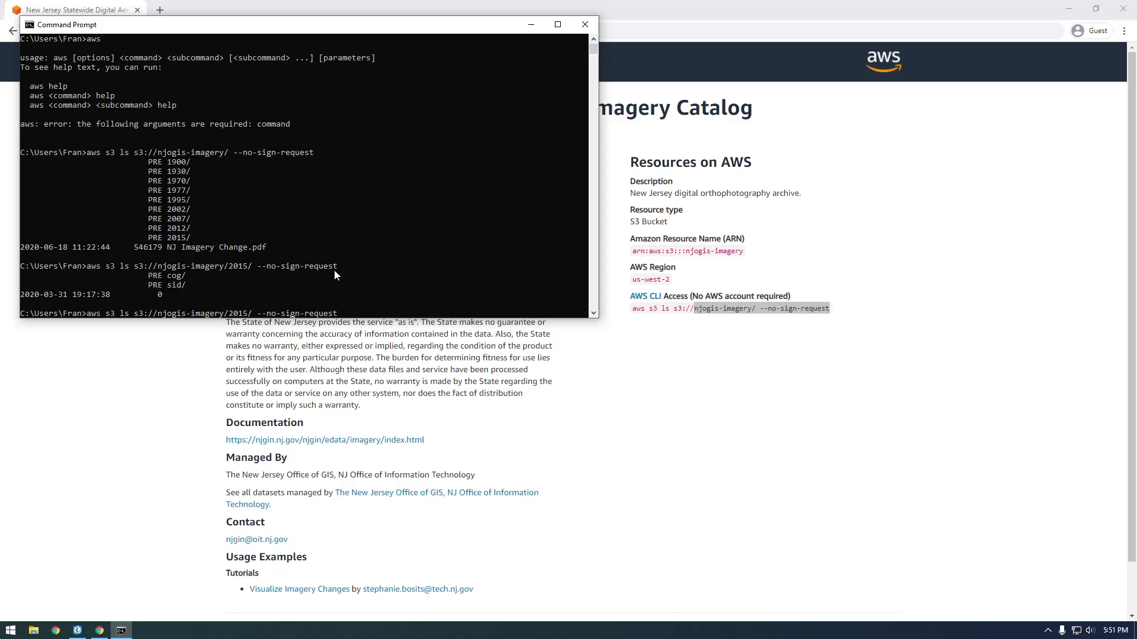
key("Left")
key("Left")
key("Left")
key("Left")
type("cog/")
List the 2015/cog/ GeoTIFF tiles down to L9C9.tif in a taller console, then recall that command
key("Return")
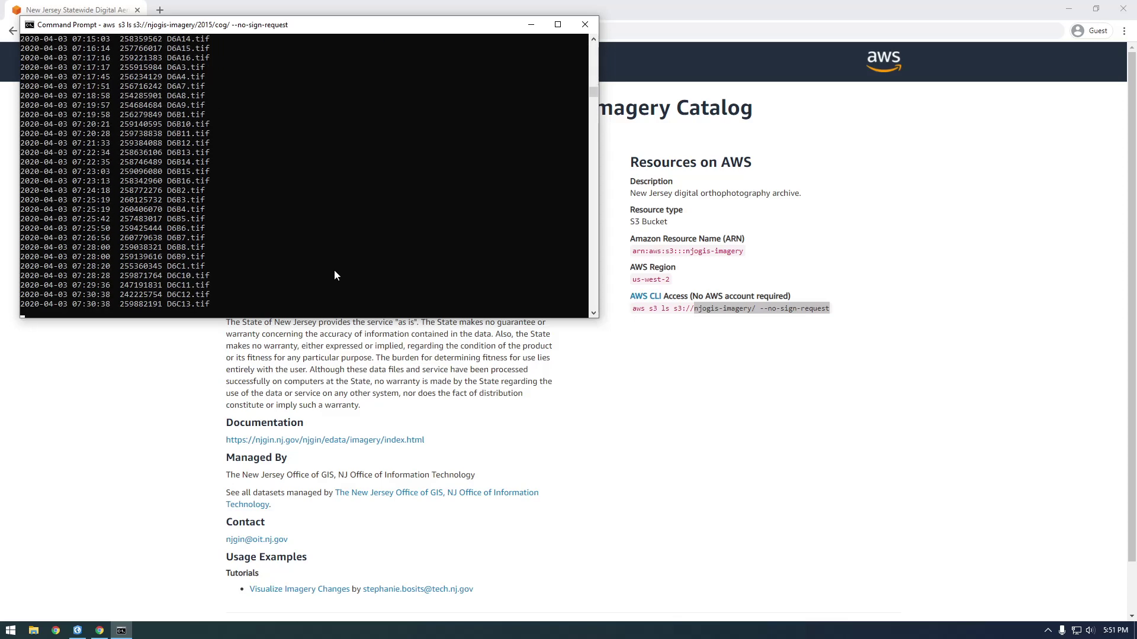
left_click_drag(308, 318, 307, 529)
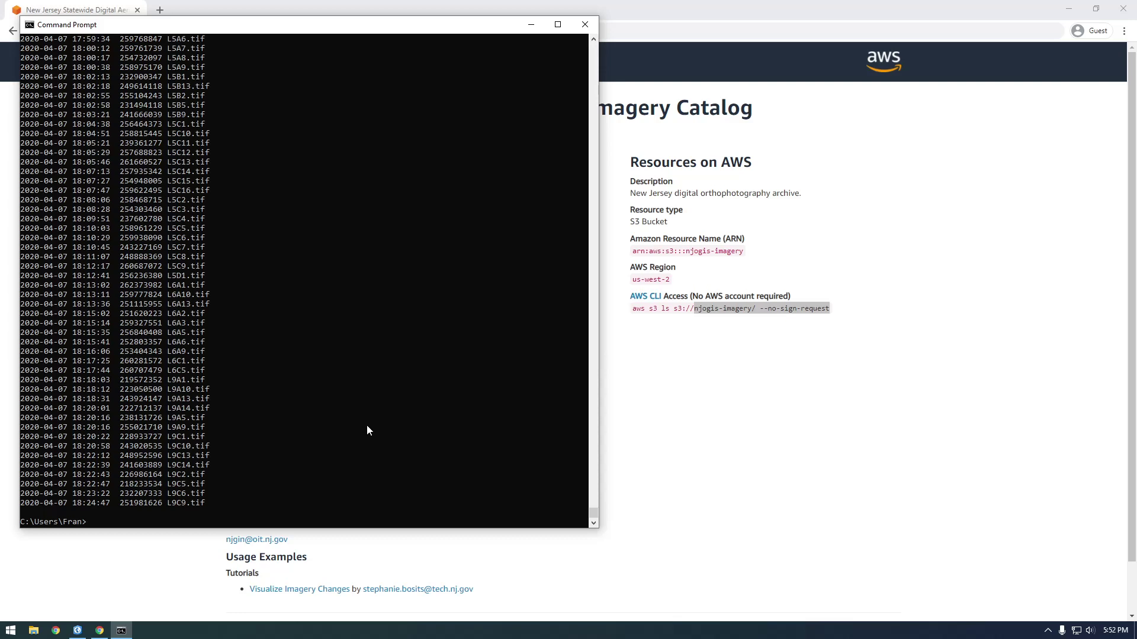
key("Up")
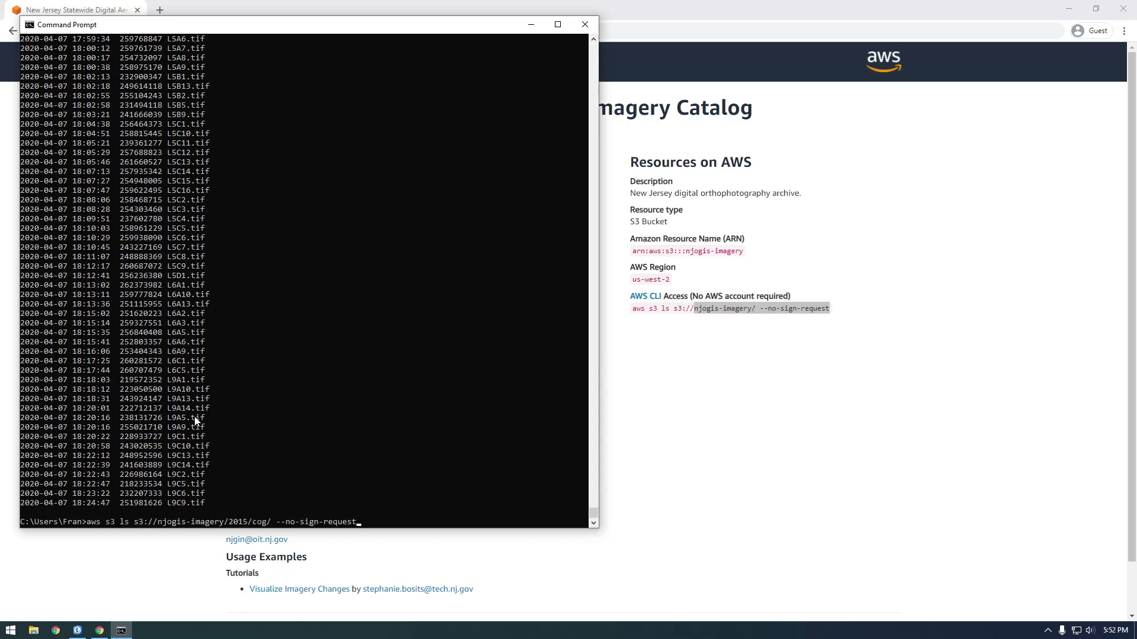
right_click(225, 25)
Mark and copy the bucket path njogis-imagery/2015/ from the console output
mouse_move(256, 115)
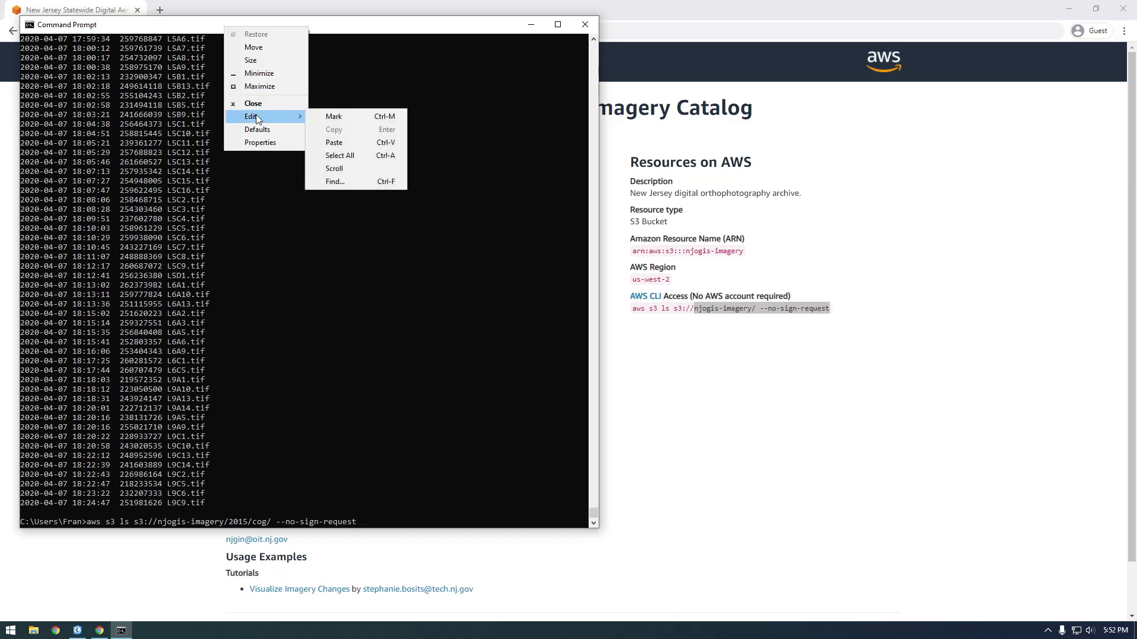
left_click(328, 117)
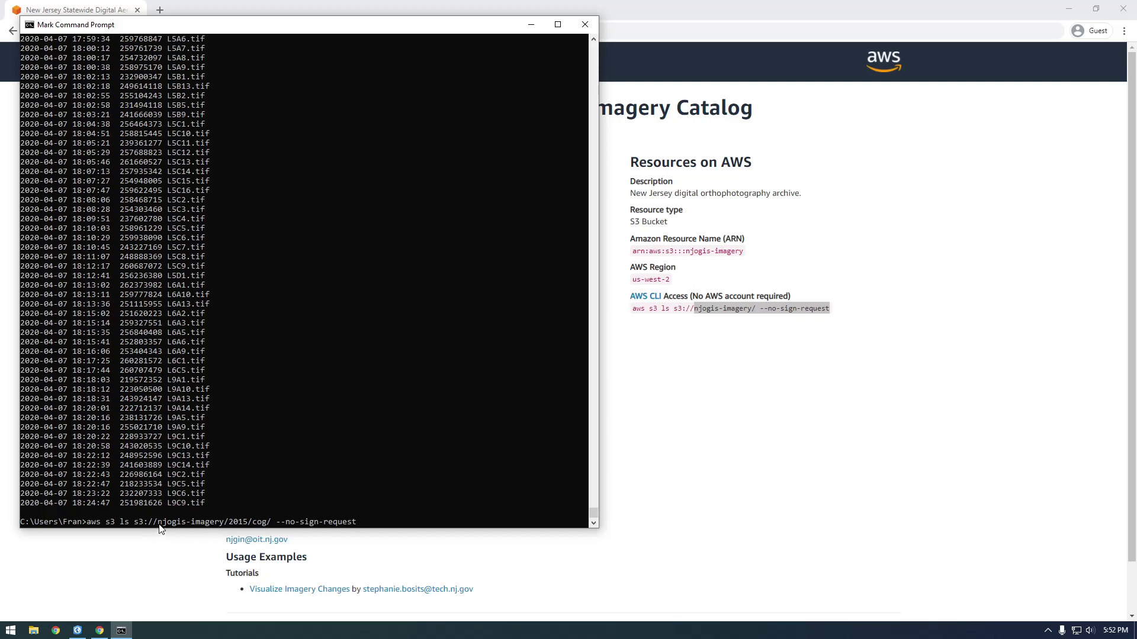
left_click_drag(158, 526, 223, 527)
left_click_drag(230, 525, 271, 525)
left_click_drag(158, 525, 253, 525)
right_click(270, 525)
Paste the copied bucket path into a new Notepad++ tab
left_click(8, 631)
type("note")
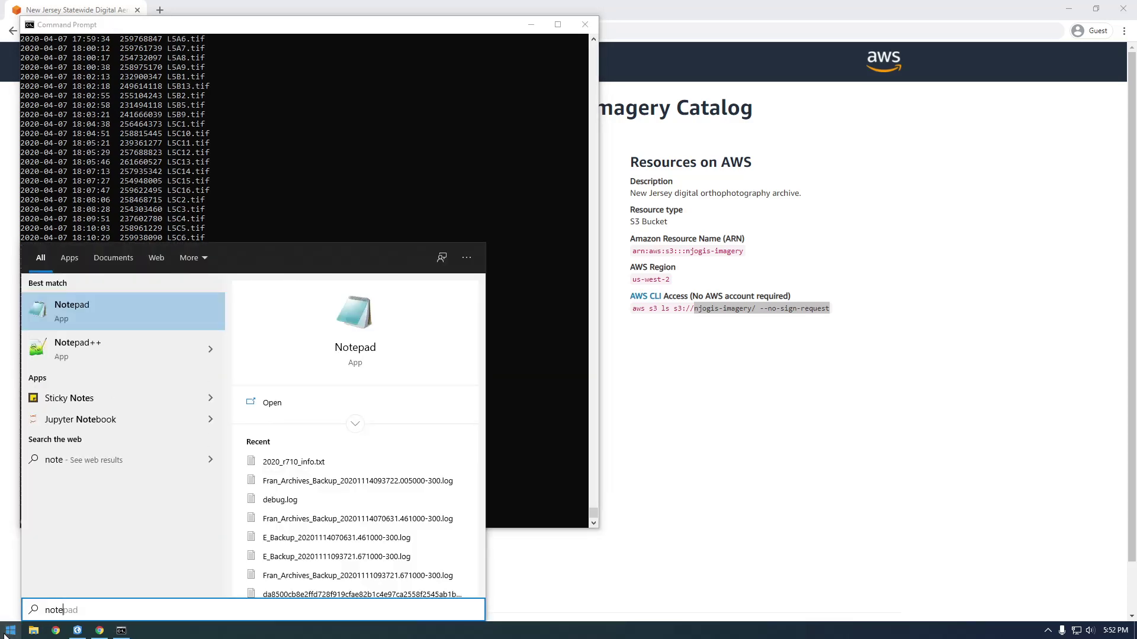
left_click(115, 362)
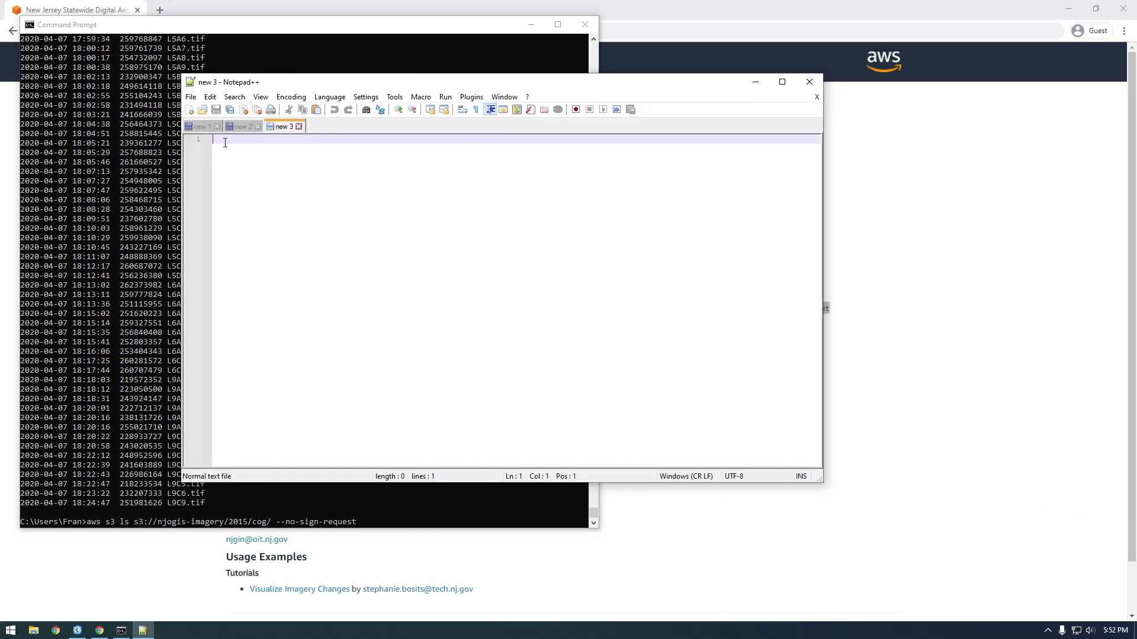
key("ctrl+v")
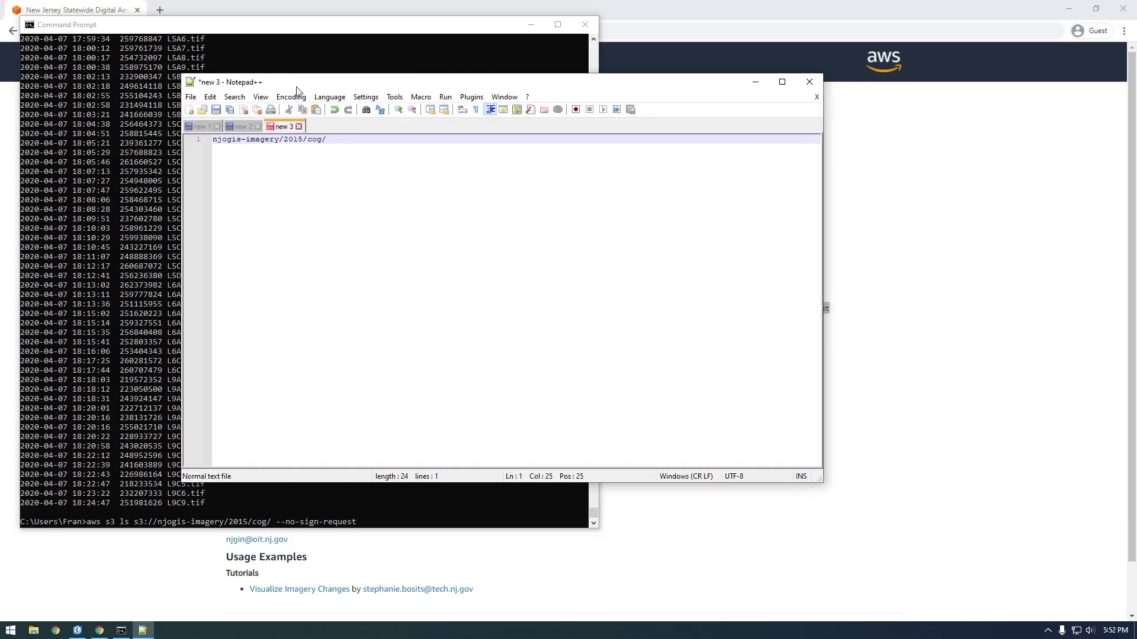
left_click_drag(312, 83, 466, 74)
Split the note into a 'bucket:' line for njogis-imagery and a 'key:' line for /2015/cog/
left_click(435, 132)
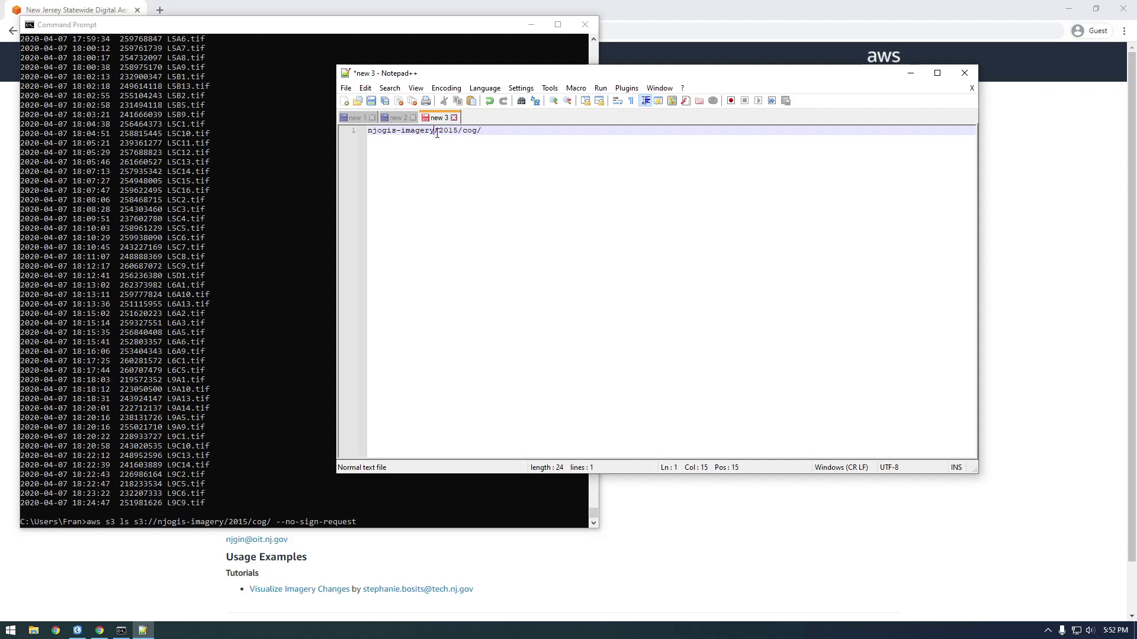
key("Return")
key("Return")
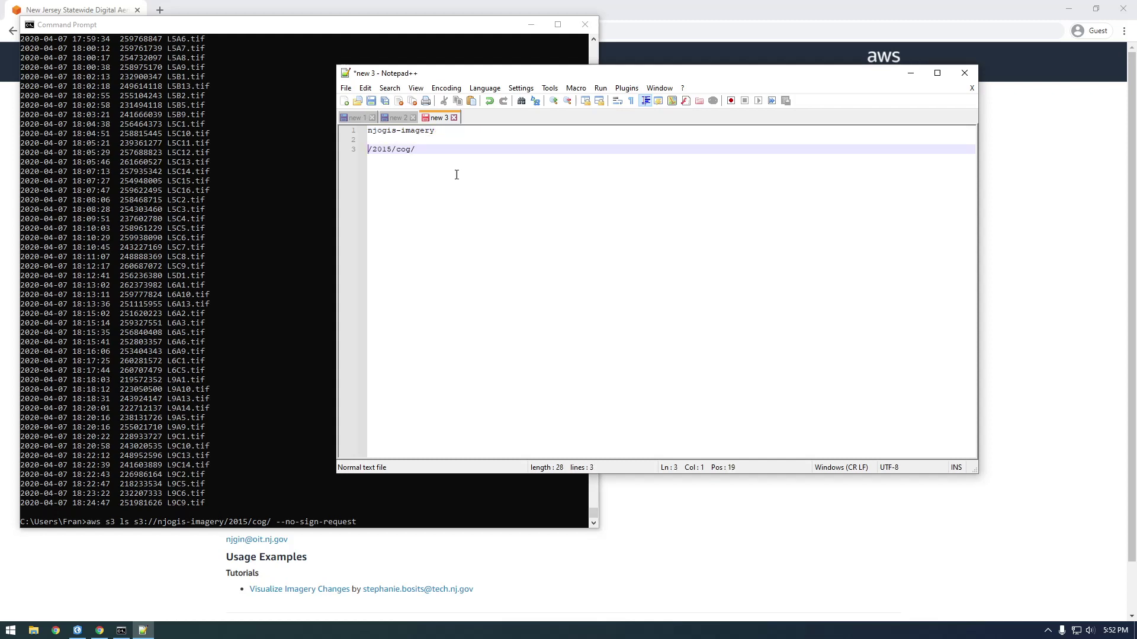
left_click(370, 132)
type("bucket:")
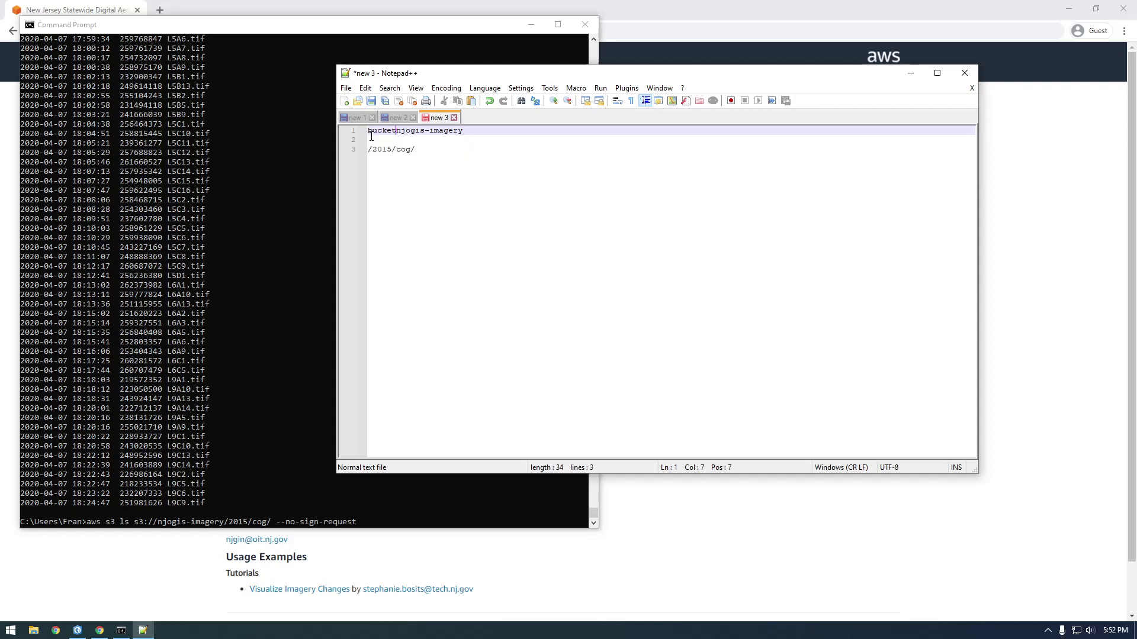
key("Return")
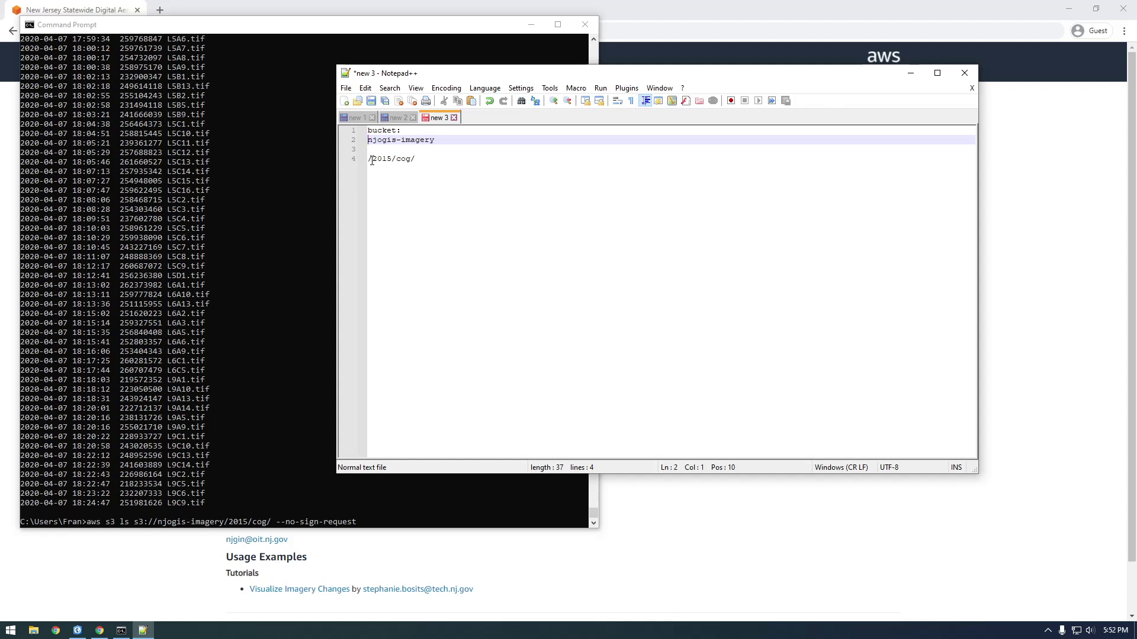
left_click(372, 160)
type("key:")
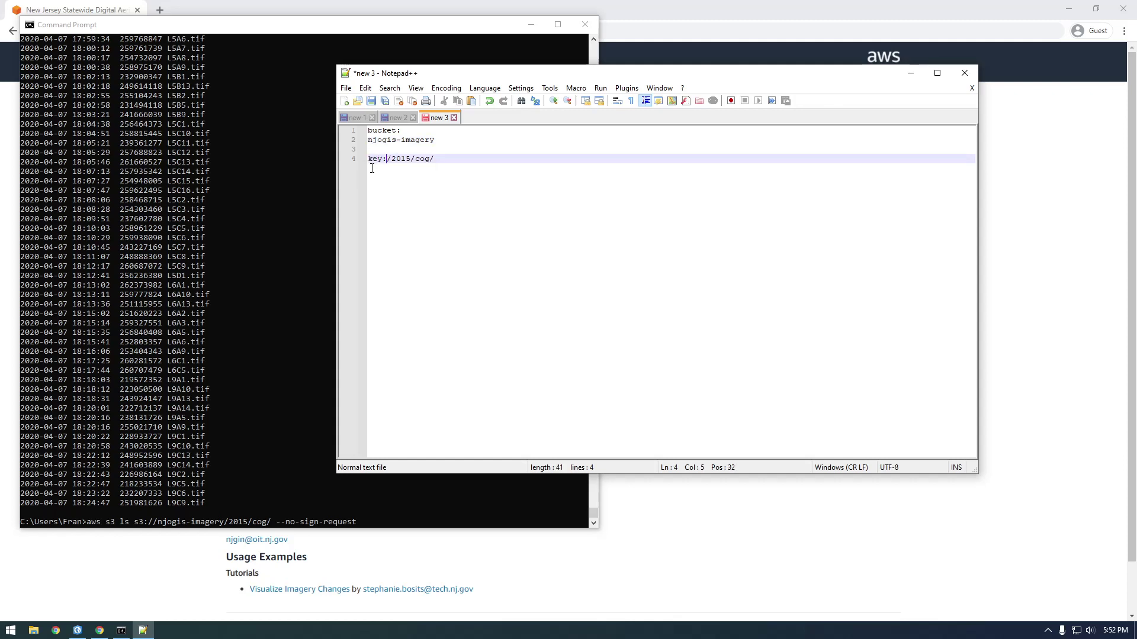
left_click(462, 166)
key("Return")
key("Return")
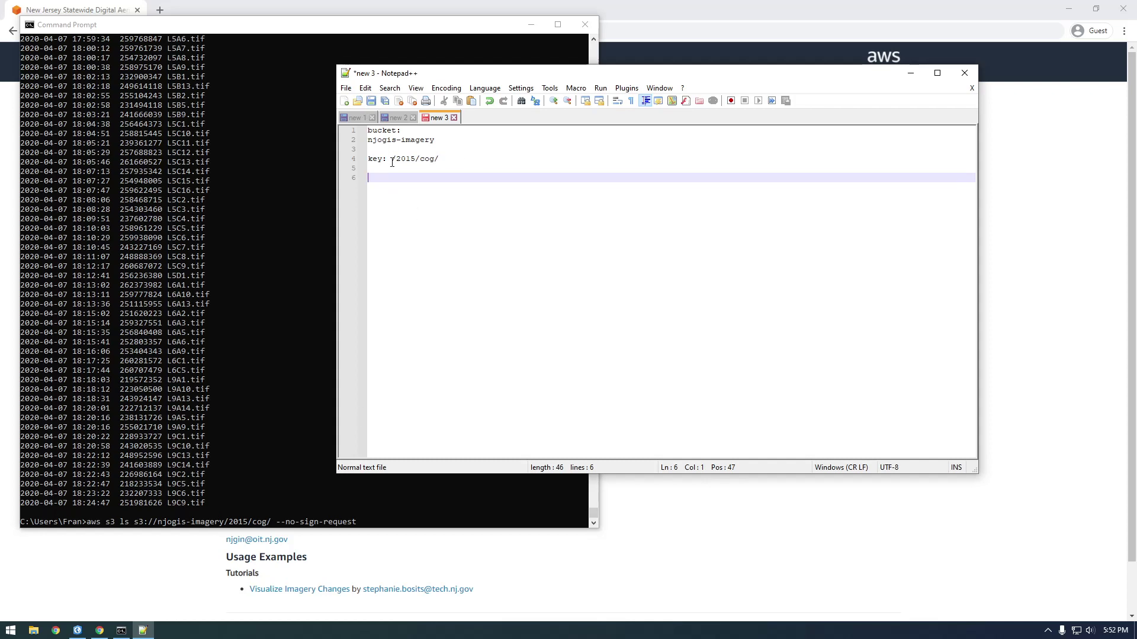
left_click(391, 160)
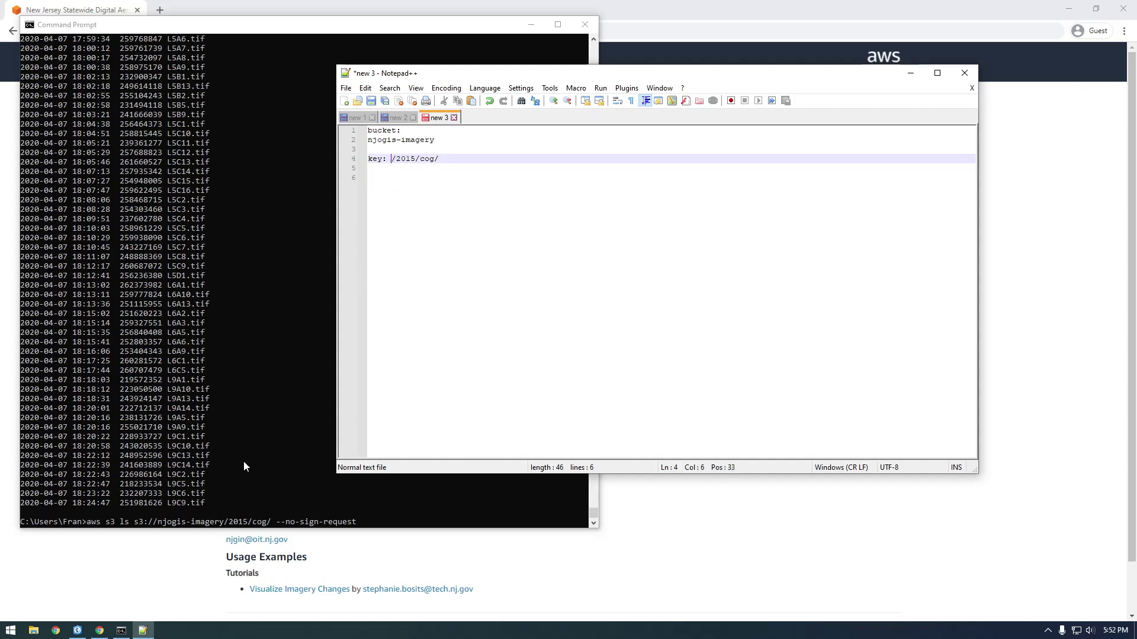
Copy L9C9.tif from the listing into the key line, then start a new line with /vsis3
right_click(169, 29)
mouse_move(212, 122)
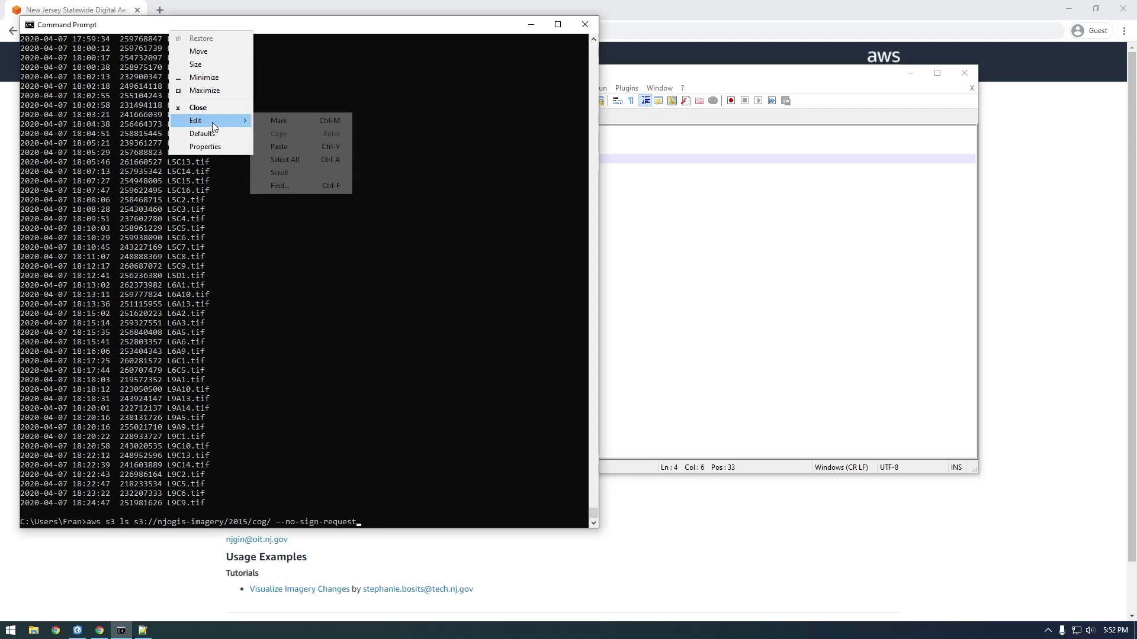
left_click(265, 121)
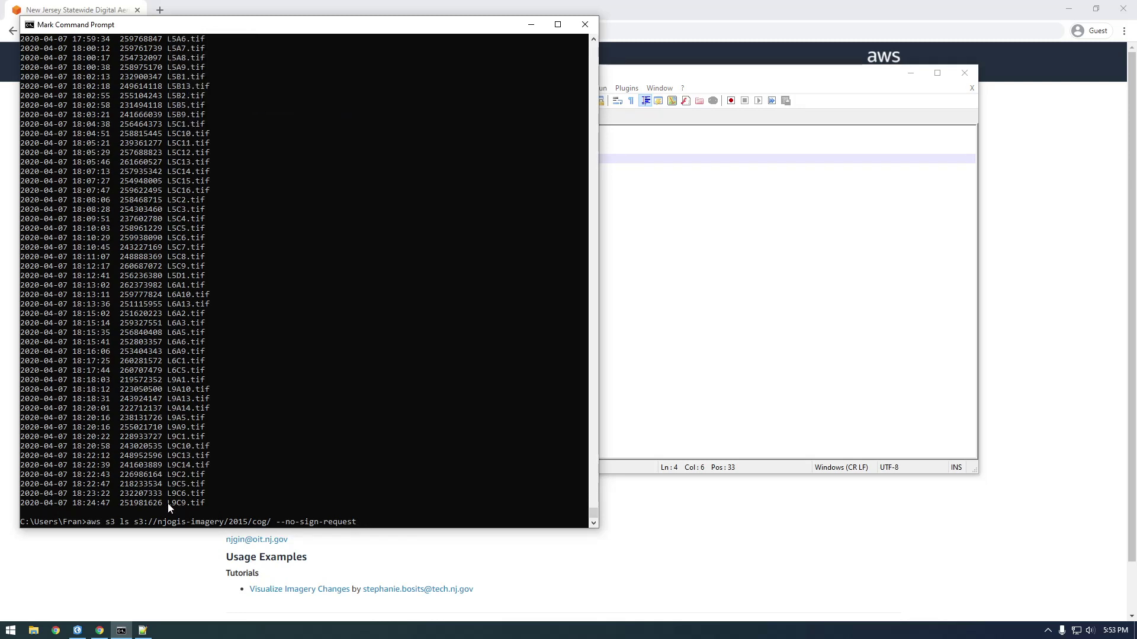
left_click_drag(168, 503, 205, 507)
key("Return")
left_click(142, 630)
left_click(468, 159)
type("L9C9.tif")
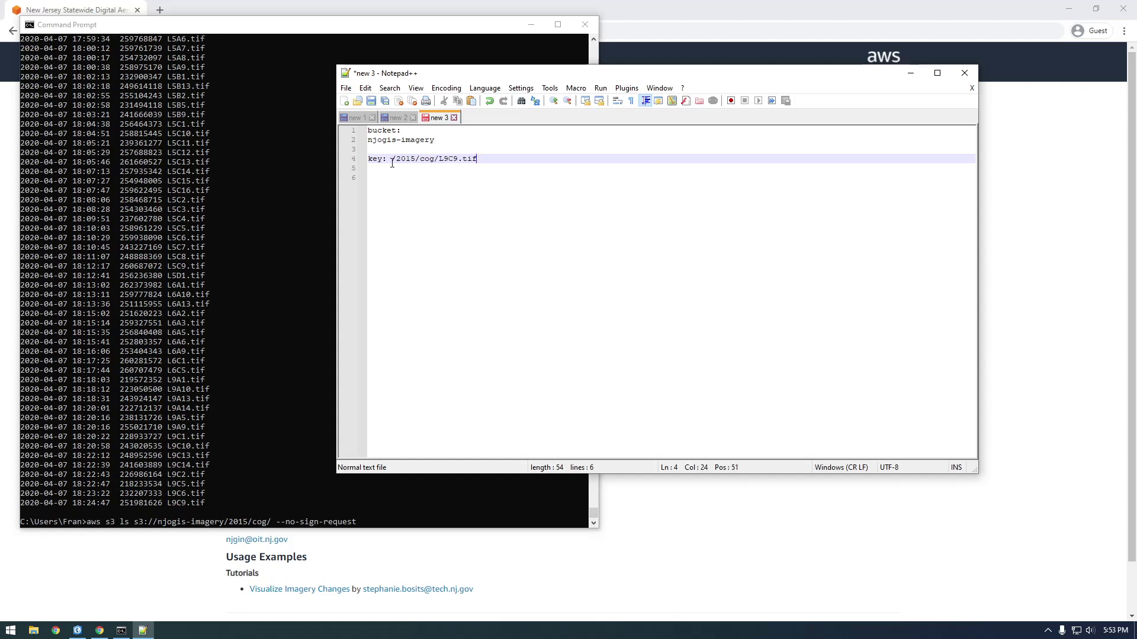
key("Return")
key("Return")
key("Return")
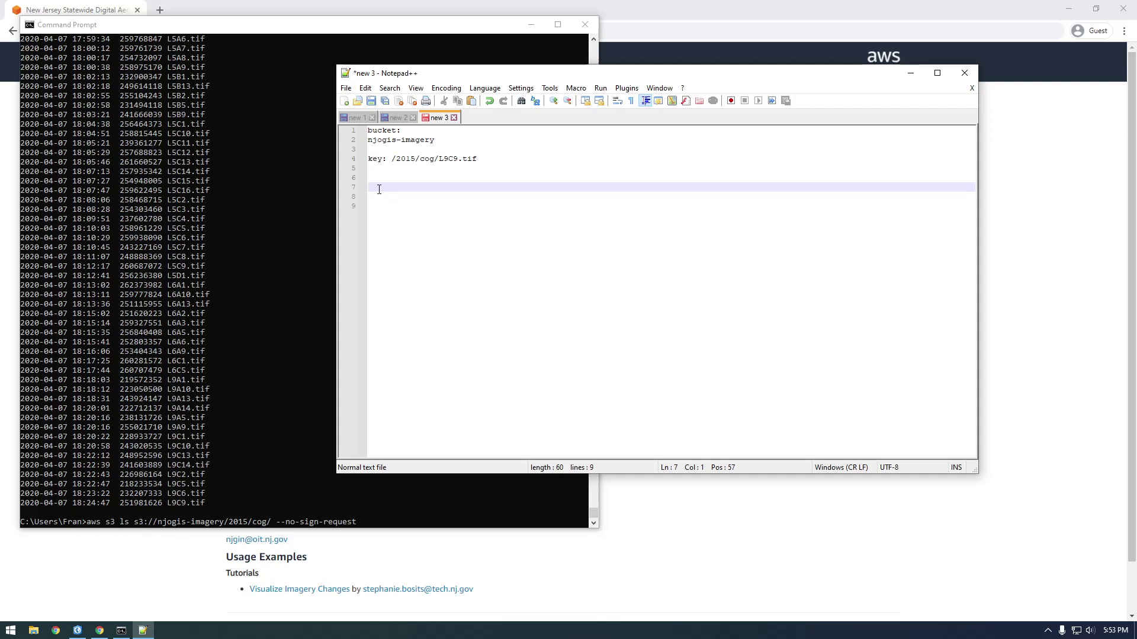
type("/vsis3")
Search the web for 'gdal' in a new Chrome tab
left_click_drag(387, 188, 395, 189)
left_click(402, 191)
left_click(79, 8)
left_click(159, 9)
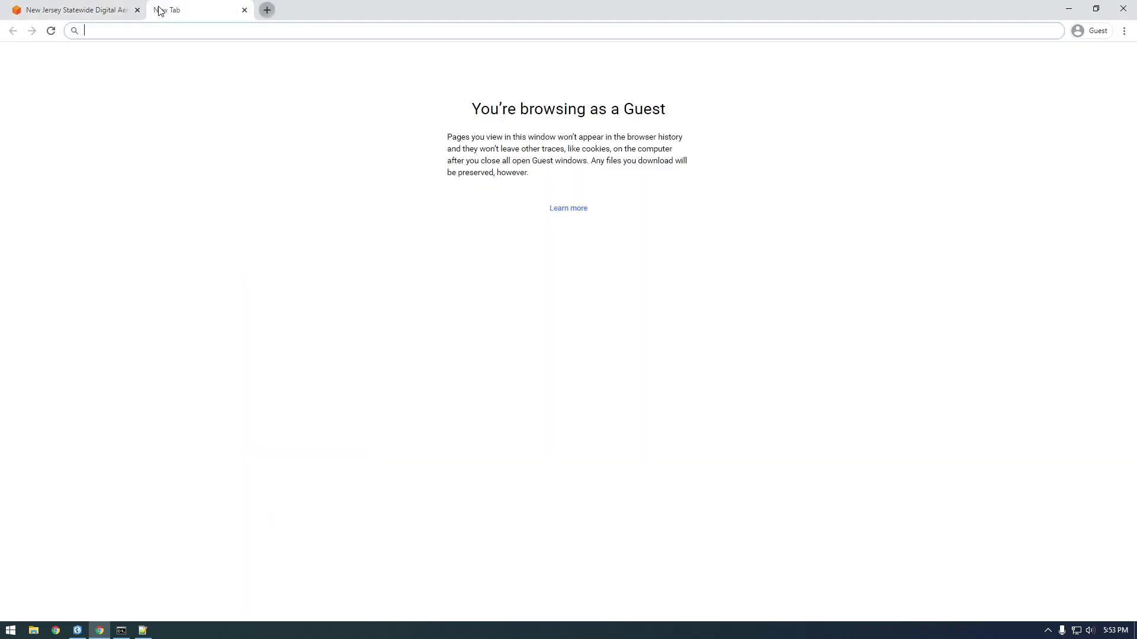
type("gdal")
key("Return")
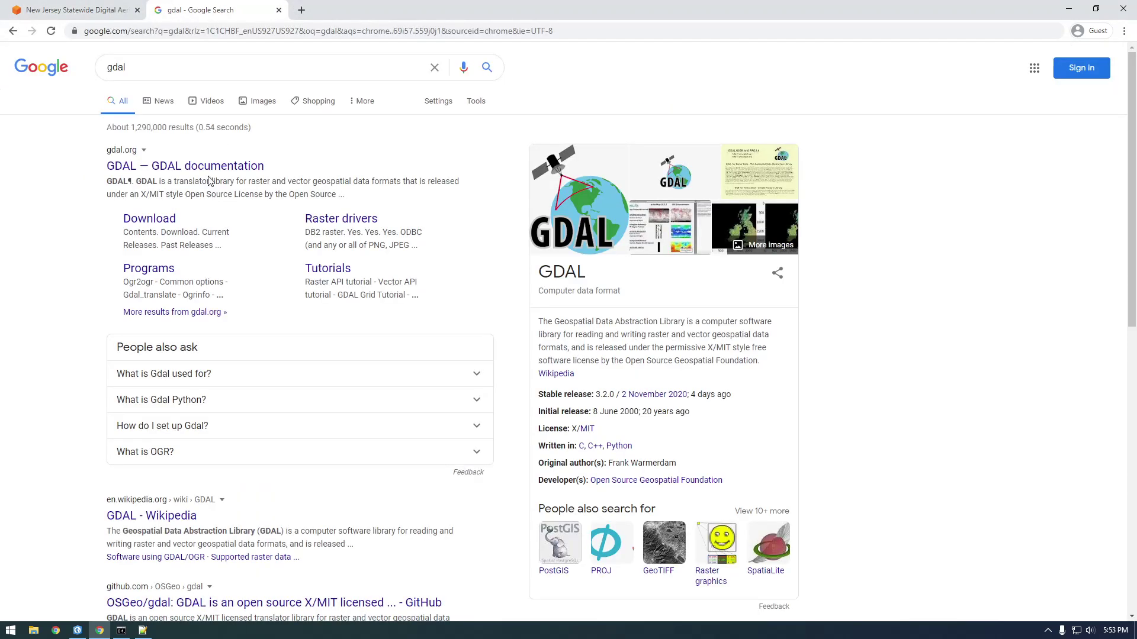
Insert the bucket name njogis-imagery plus a slash after /vsis3/ on line 7
left_click(78, 630)
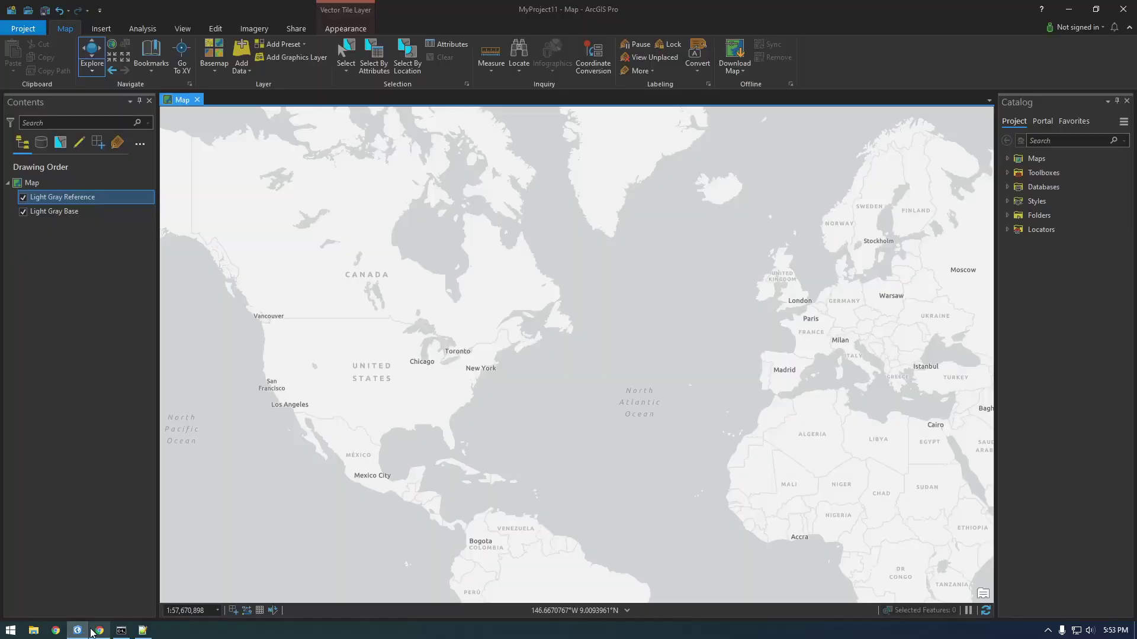
left_click(143, 630)
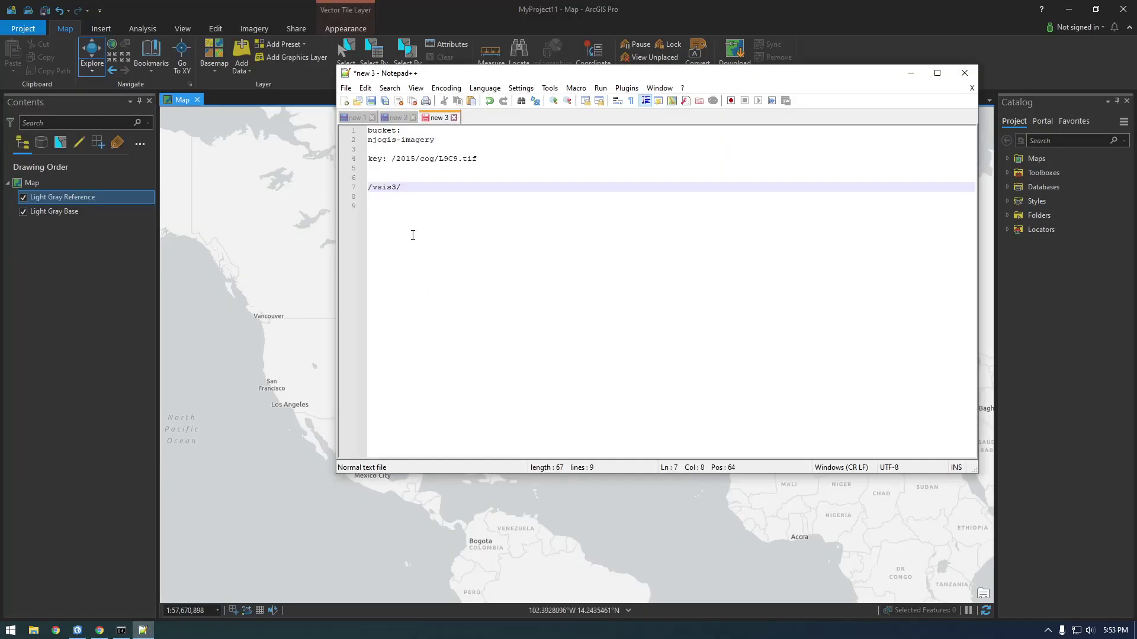
left_click_drag(434, 141, 370, 140)
key("ctrl+c")
left_click(412, 188)
key("ctrl+v")
type("/")
Append 2015/cog/L9C9.tif to line 7 and copy the full /vsis3/njogis-imagery/2015/cog/L9C9.tif path
left_click_drag(395, 158, 487, 158)
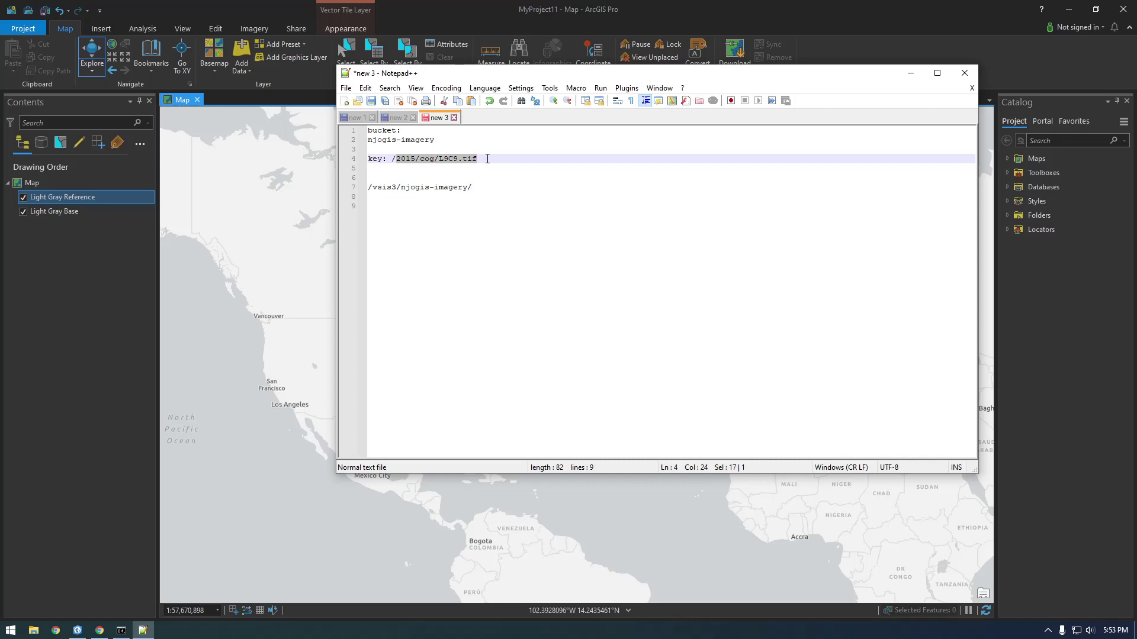
key("ctrl+c")
left_click(480, 186)
key("ctrl+v")
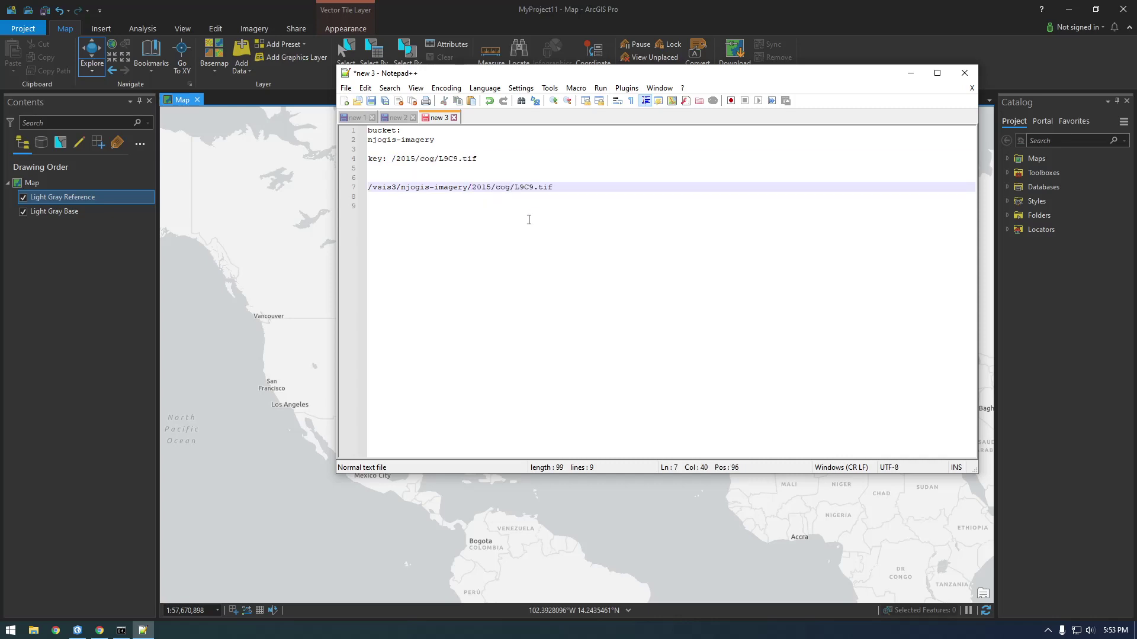
left_click_drag(552, 187, 358, 188)
right_click(396, 192)
left_click(417, 207)
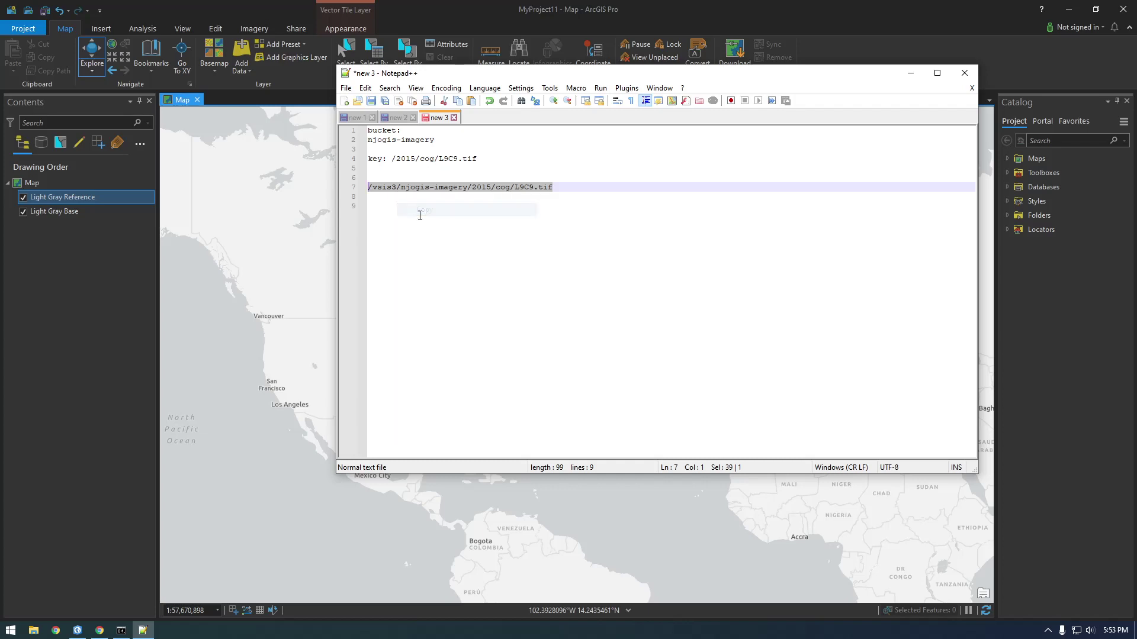
left_click_drag(377, 188, 325, 188)
Return to ArcGIS Pro and widen the Catalog pane
left_click(910, 73)
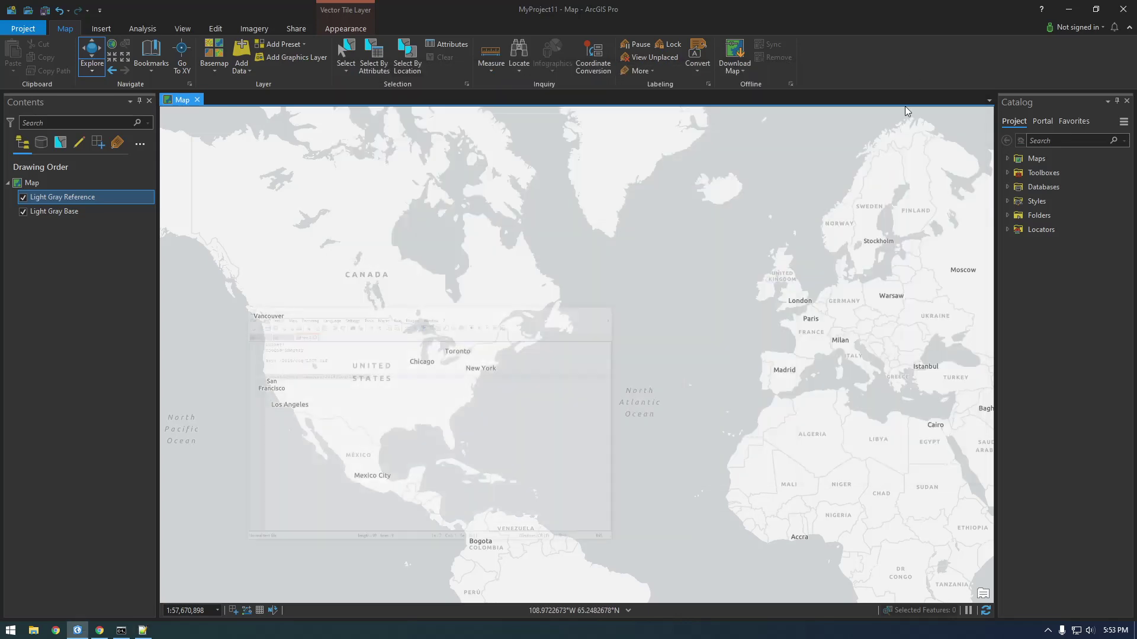
left_click_drag(996, 223, 865, 224)
left_click(934, 174)
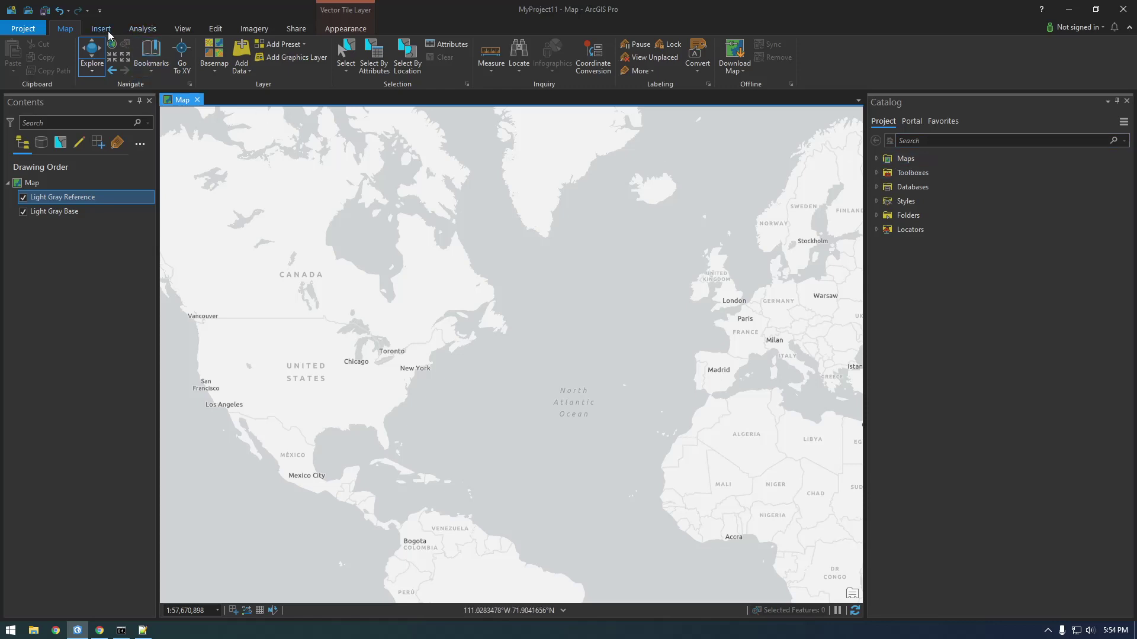
Open the Geoprocessing pane from Analysis Tools and search for 'make raster layer'
left_click(108, 33)
left_click(141, 31)
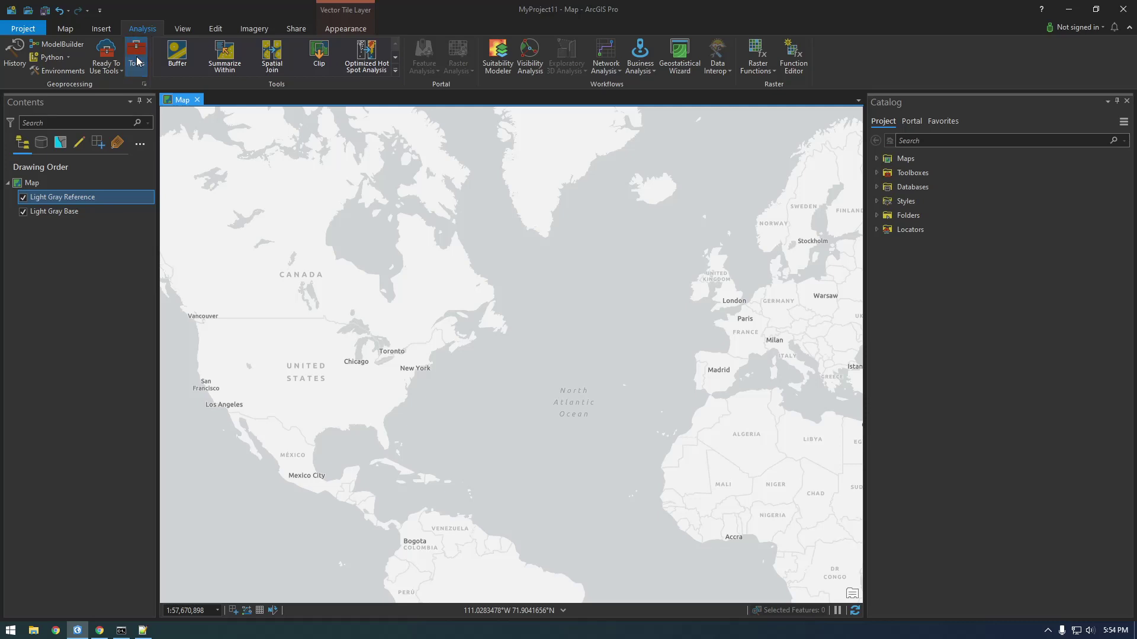
left_click(137, 60)
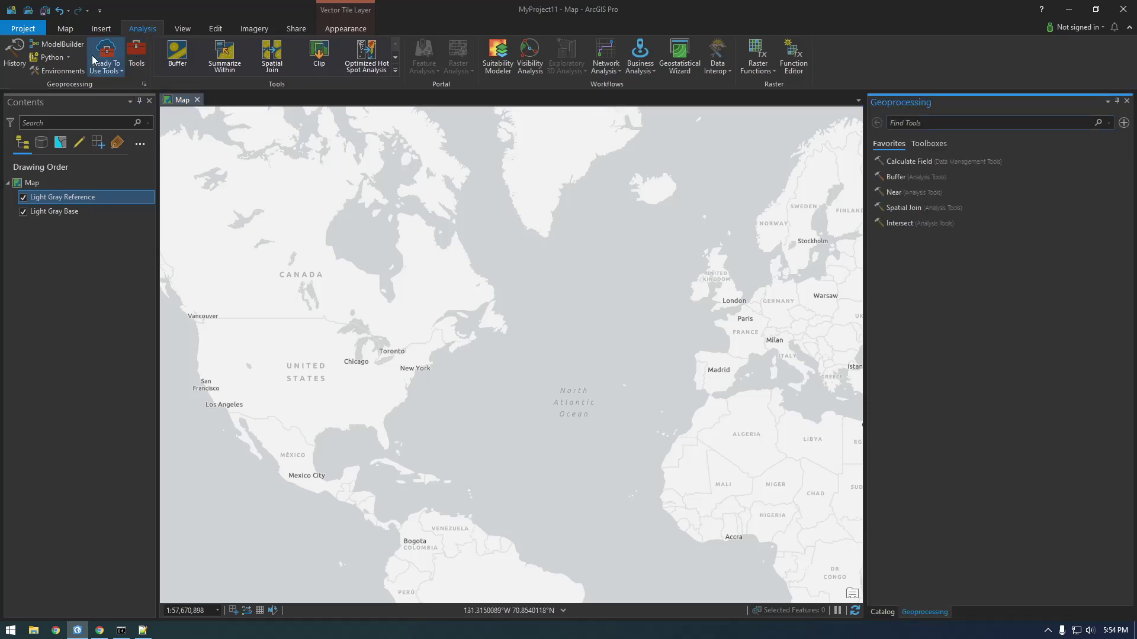
scroll(127, 32, "up", 1)
scroll(131, 32, "down", 1)
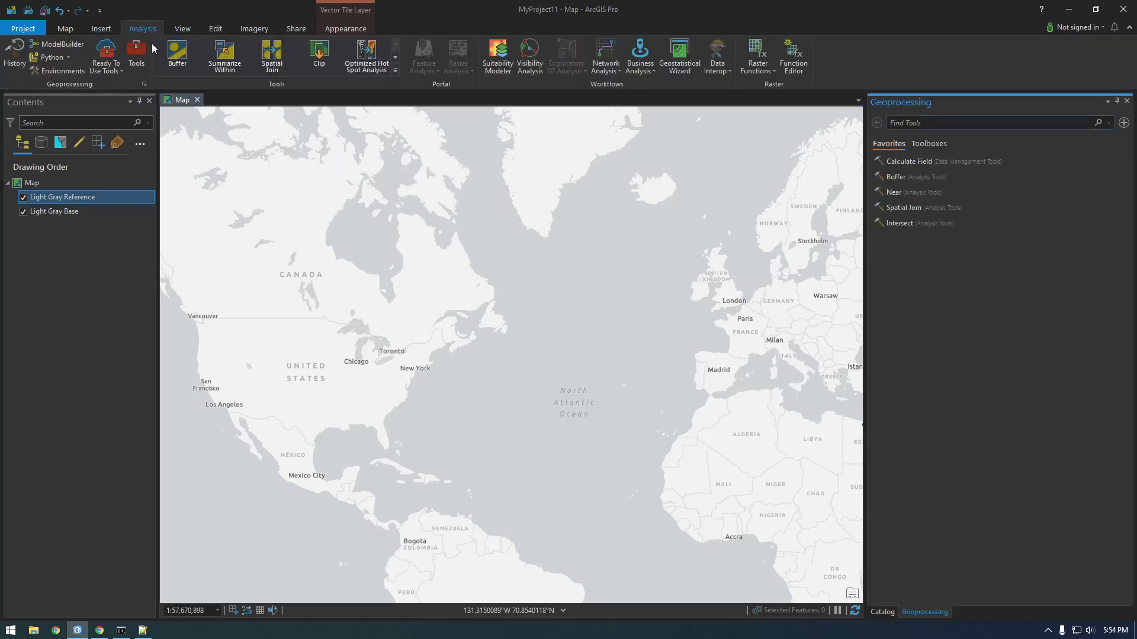
left_click(138, 54)
type("make ")
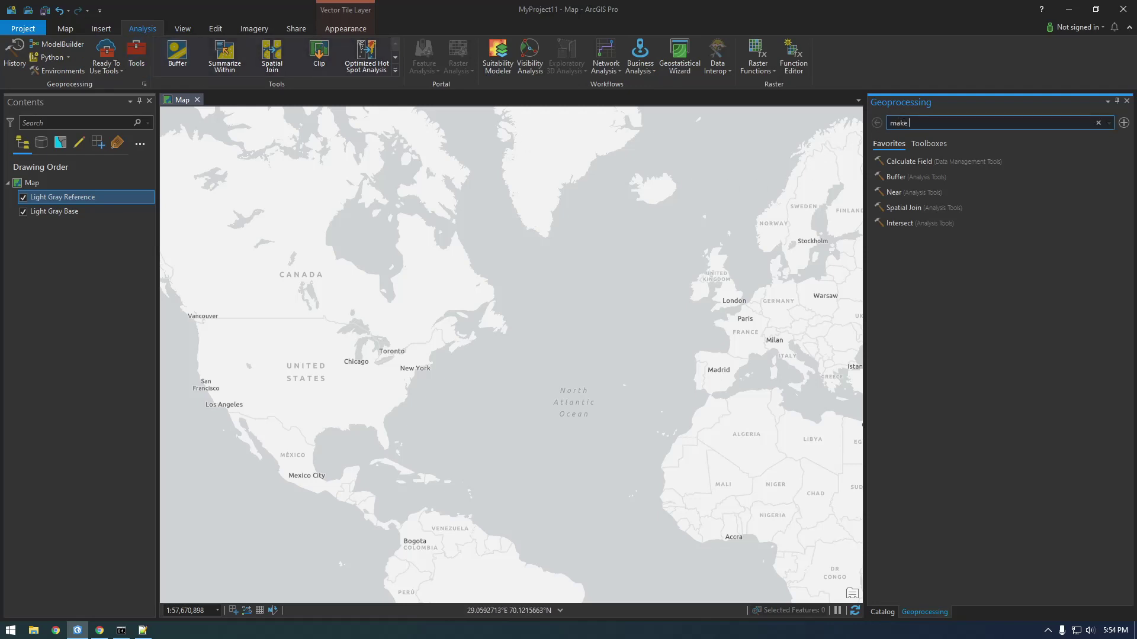
type("raster layer")
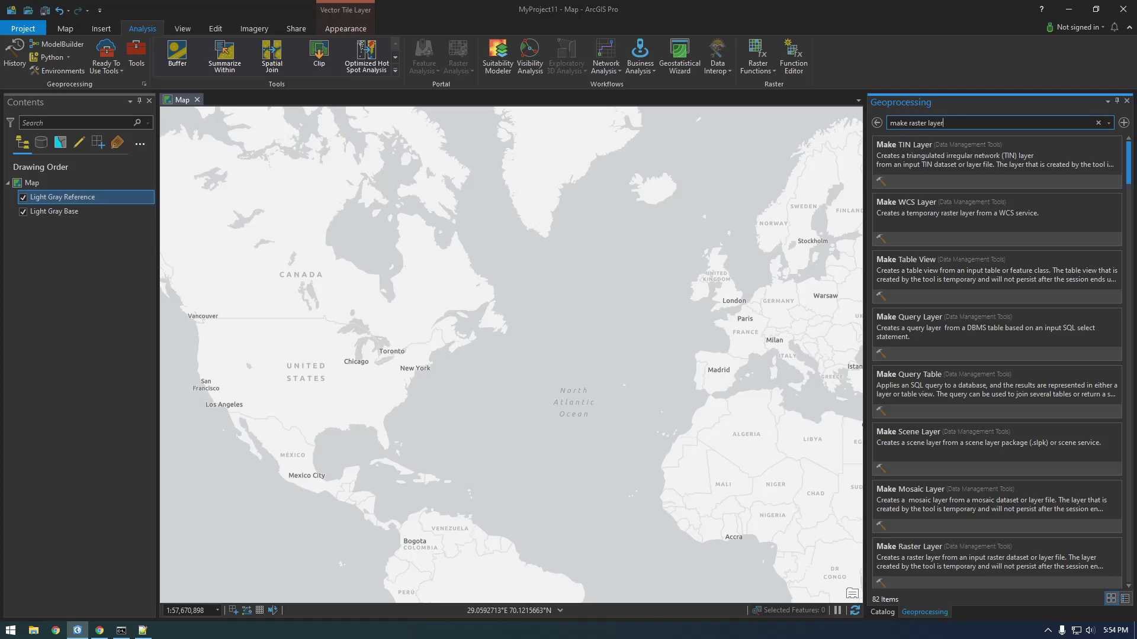
Run Make Raster Layer on /vsis3/njogis-imagery/2015/cog/L9C9.tif, producing layer MakeRas_L9C91
left_click(966, 166)
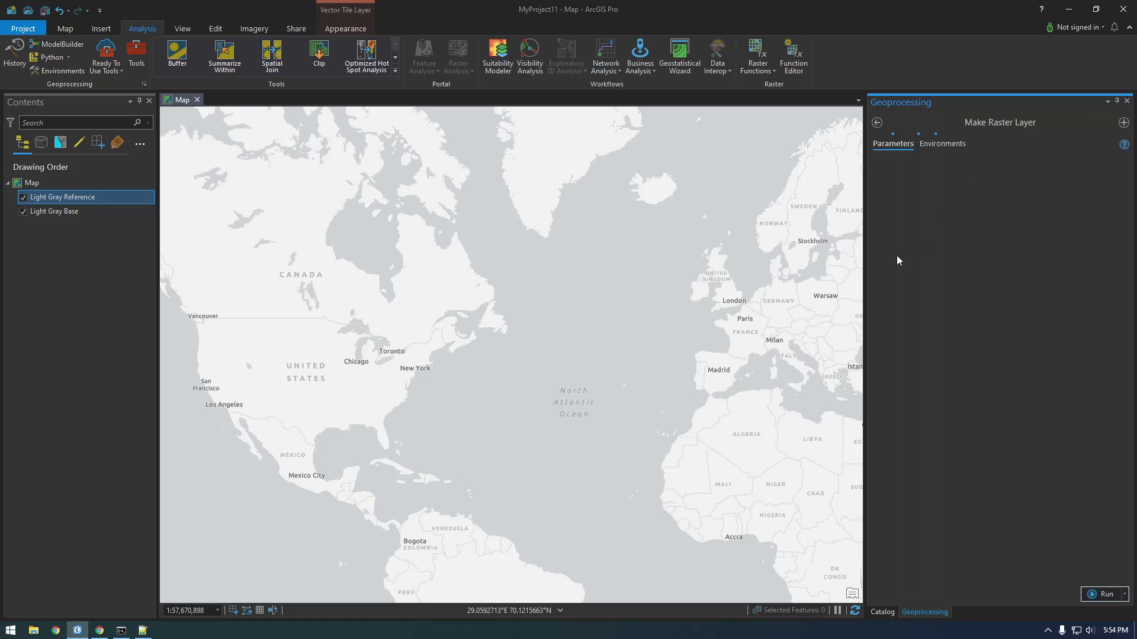
left_click_drag(864, 269, 750, 269)
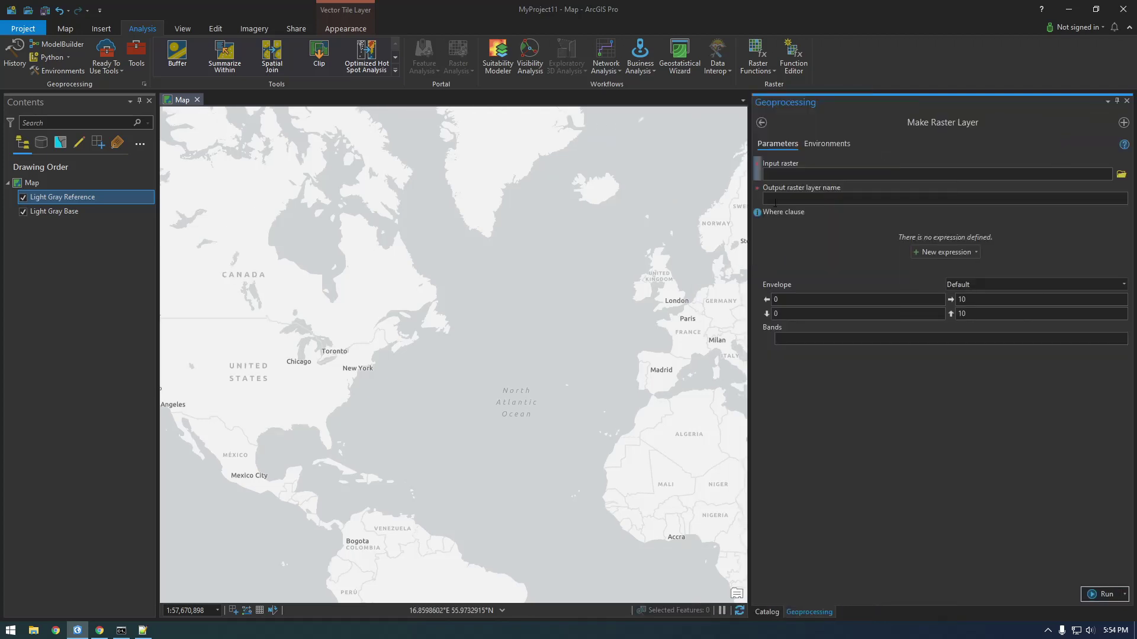
left_click(779, 174)
key("ctrl+v")
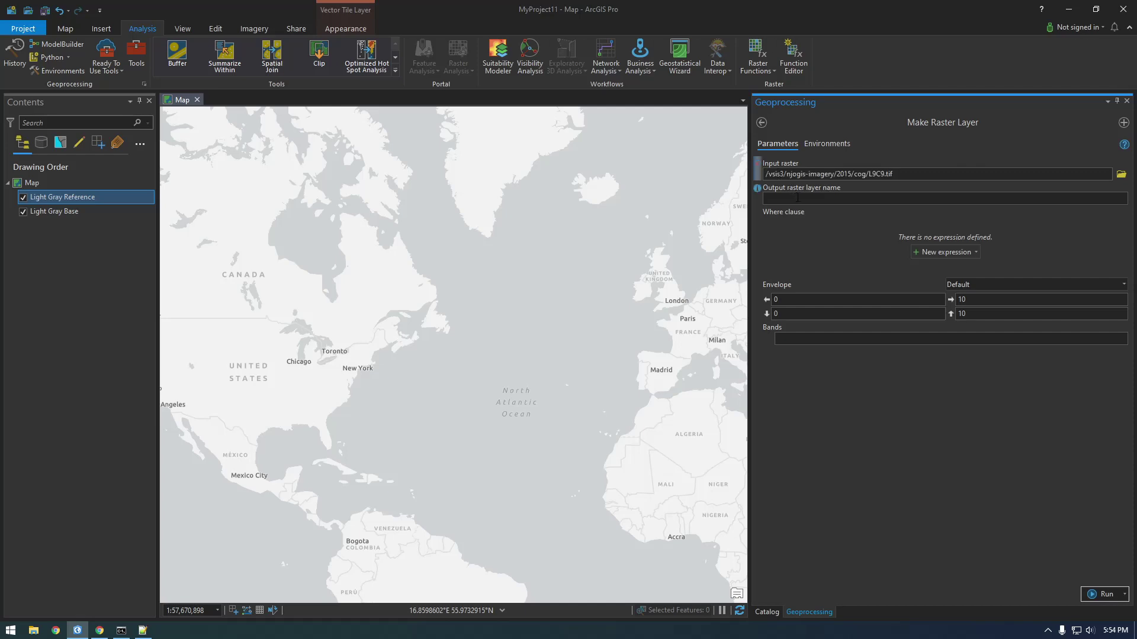
left_click(803, 199)
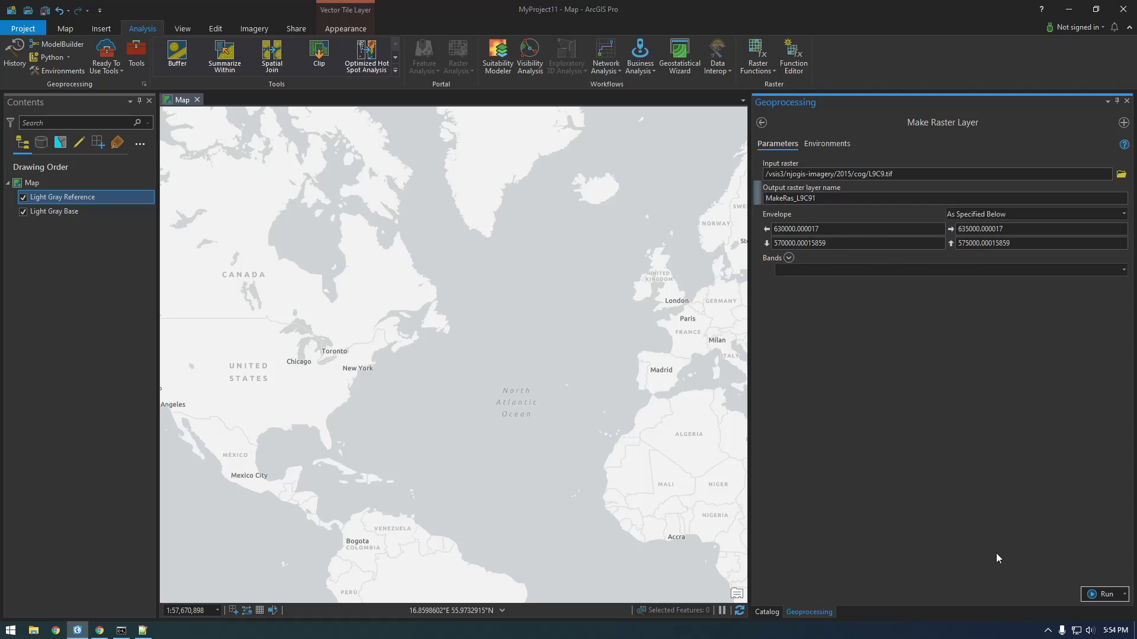
left_click(1102, 594)
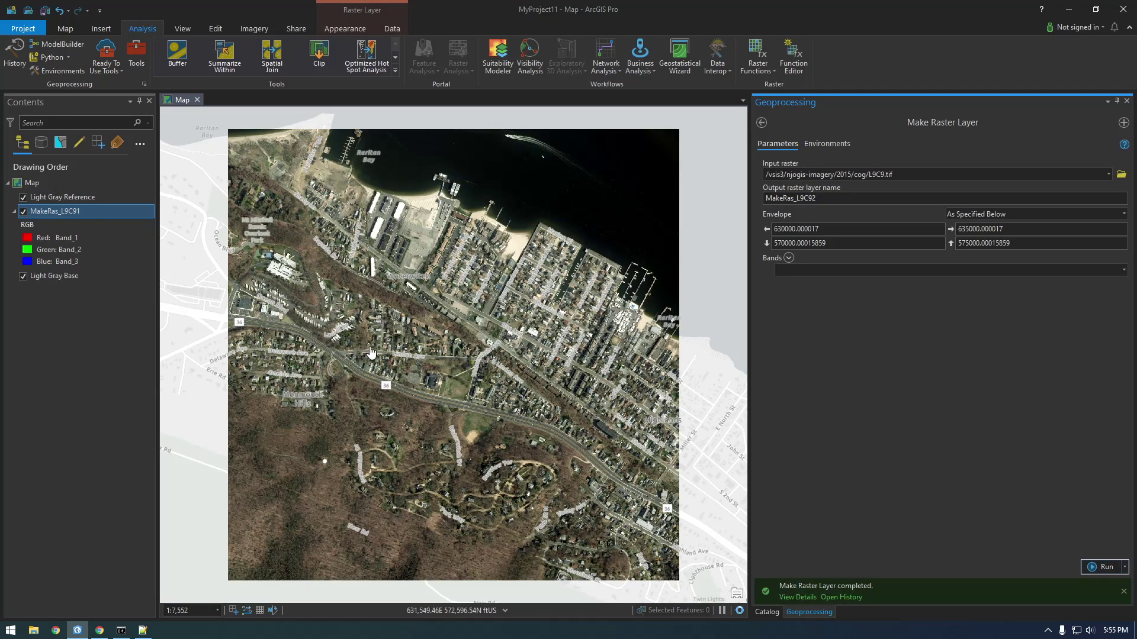
Briefly bring up the Command Prompt, move it aside, and minimize it again
left_click(121, 631)
left_click_drag(211, 50, 742, 38)
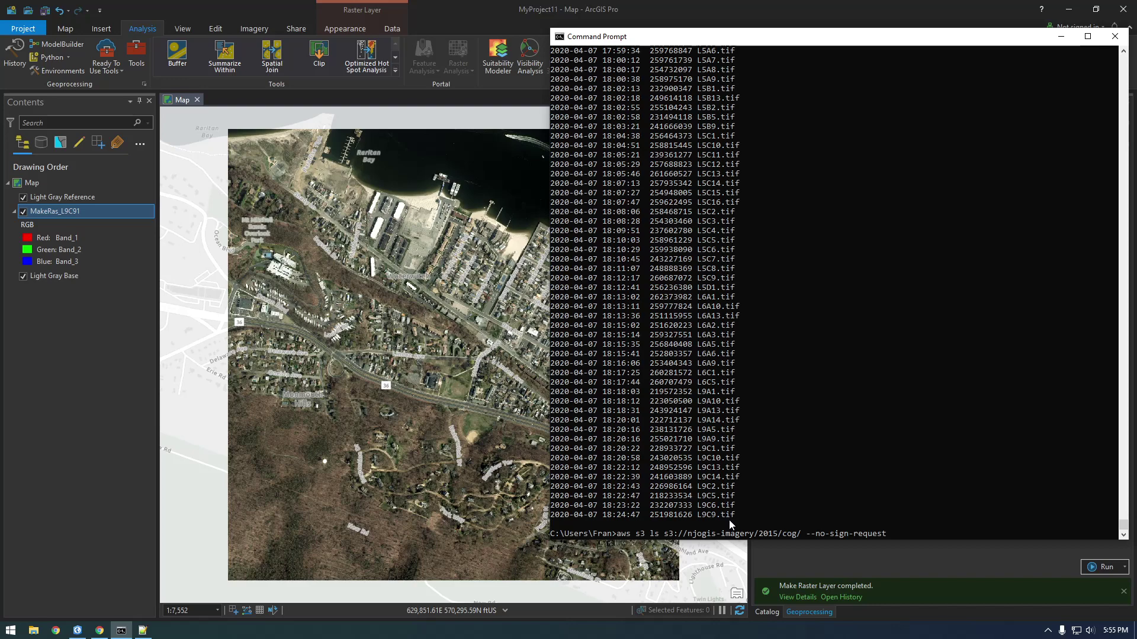
left_click(1061, 37)
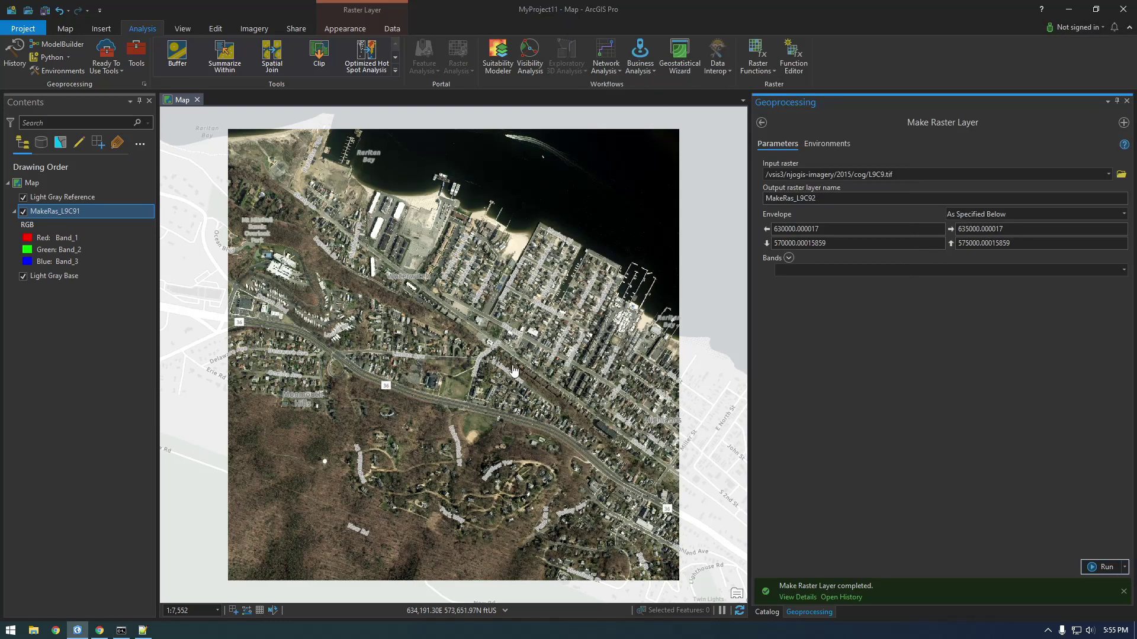
Zoom into the MakeRas_L9C91 imagery, then back out to its full extent over the basemap
scroll(514, 372, "up", 5)
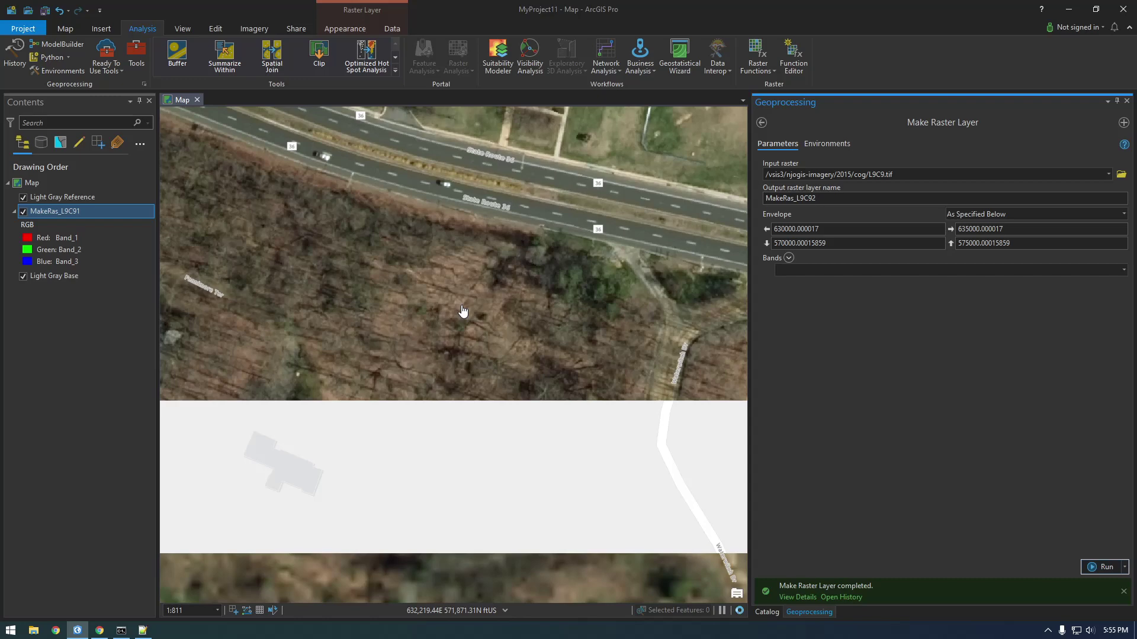
scroll(463, 310, "down", 4)
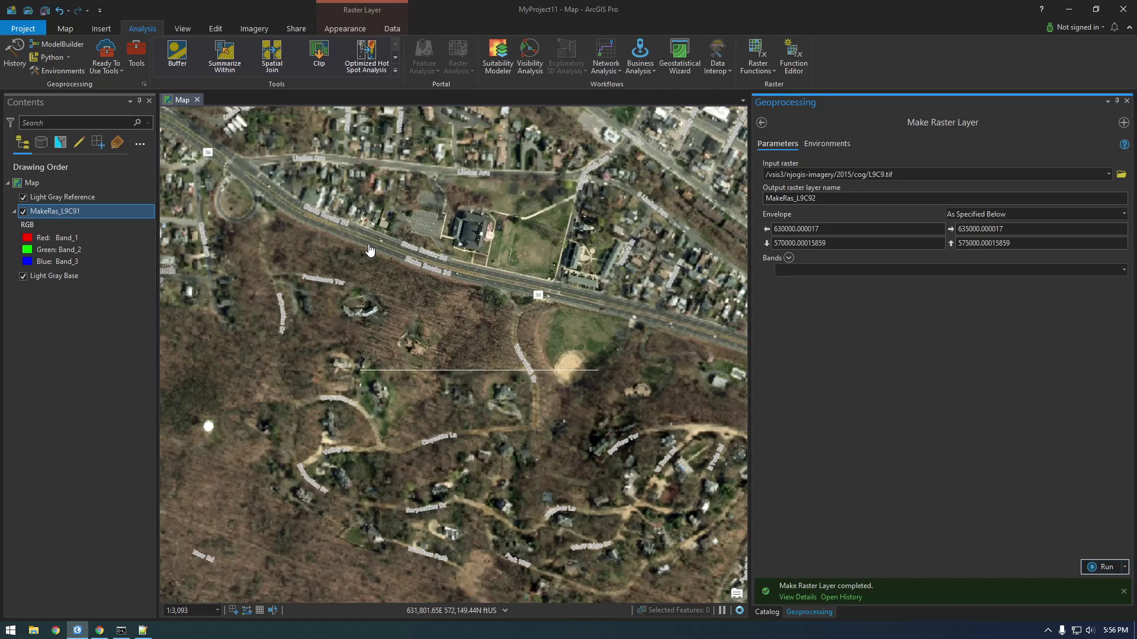
scroll(369, 249, "down", 3)
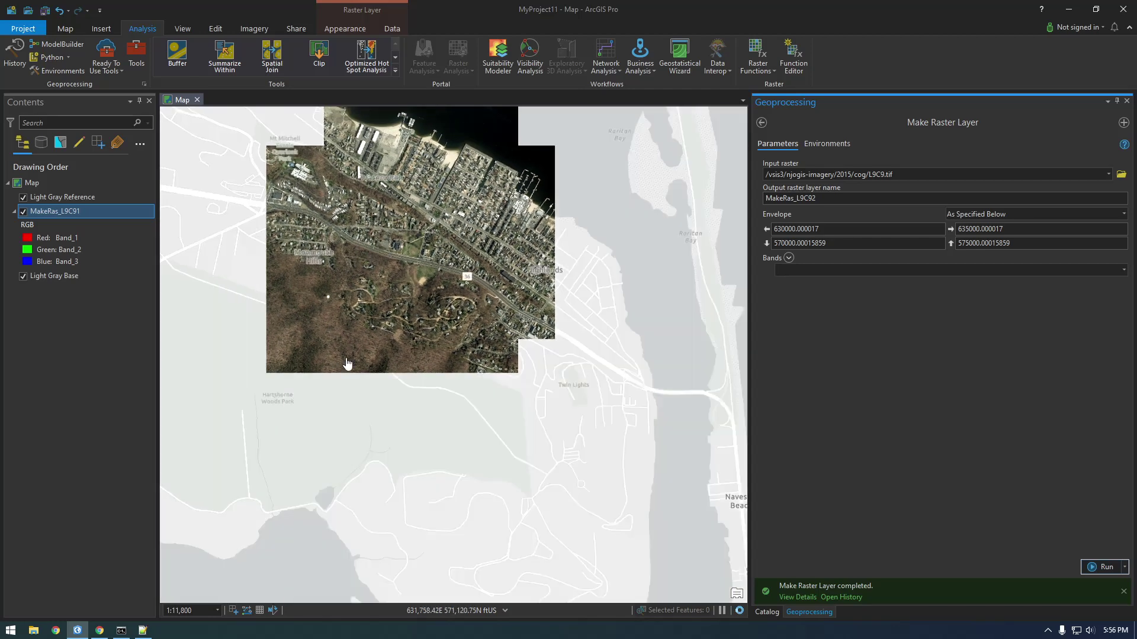